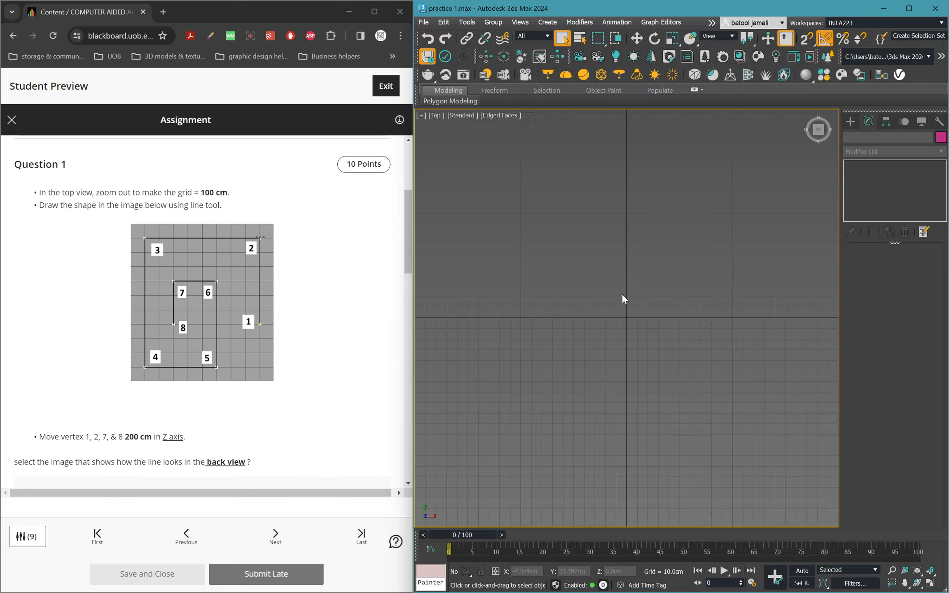
- Zoom out the Top view until the grid spacing is 100 cm
{"action": "scroll", "coordinate": [623, 303], "scroll_direction": "down", "scroll_amount": 3}
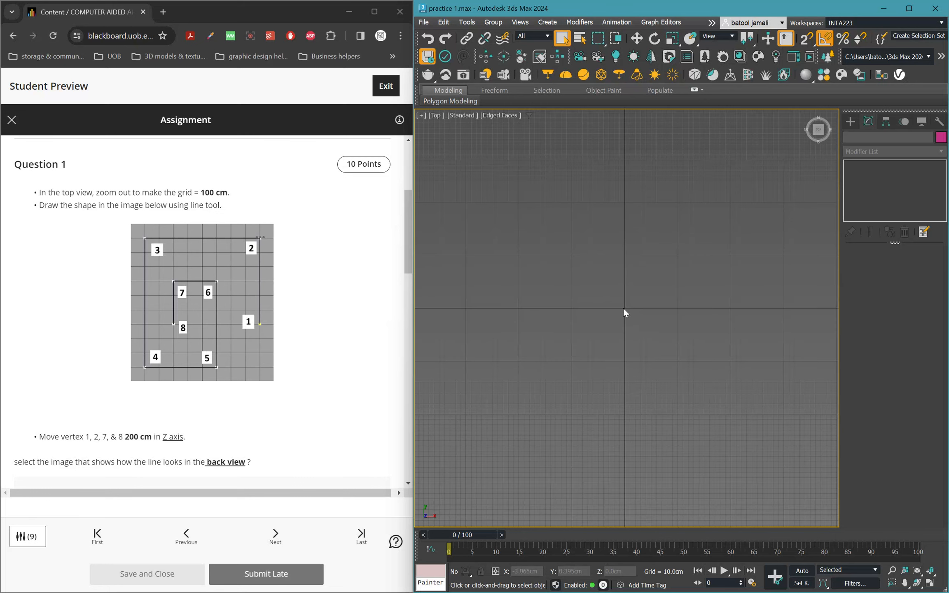
{"action": "scroll", "coordinate": [624, 308], "scroll_direction": "down", "scroll_amount": 2}
{"action": "scroll", "coordinate": [624, 309], "scroll_direction": "down", "scroll_amount": 2}
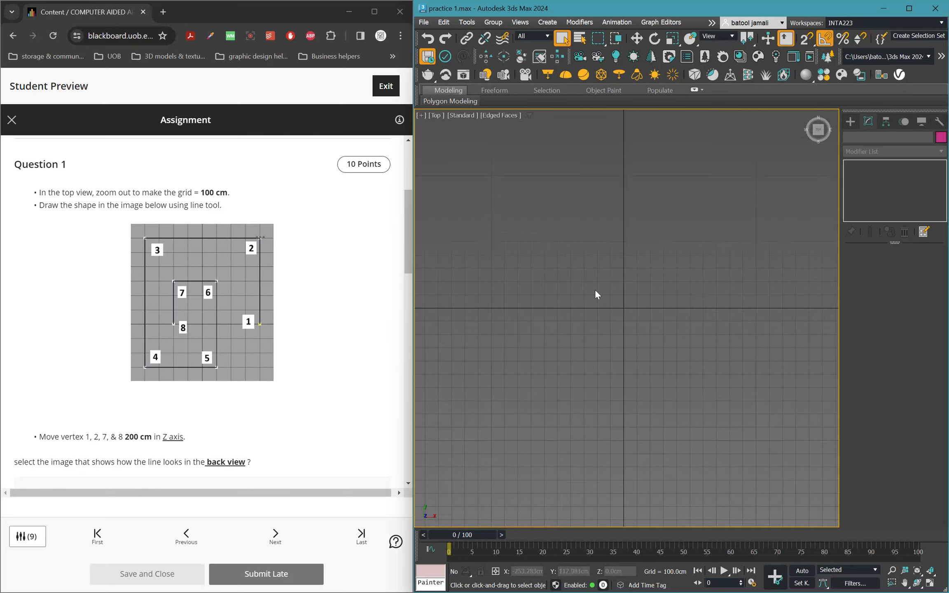
{"action": "middle_click_drag", "start_coordinate": [675, 307], "coordinate": [606, 304]}
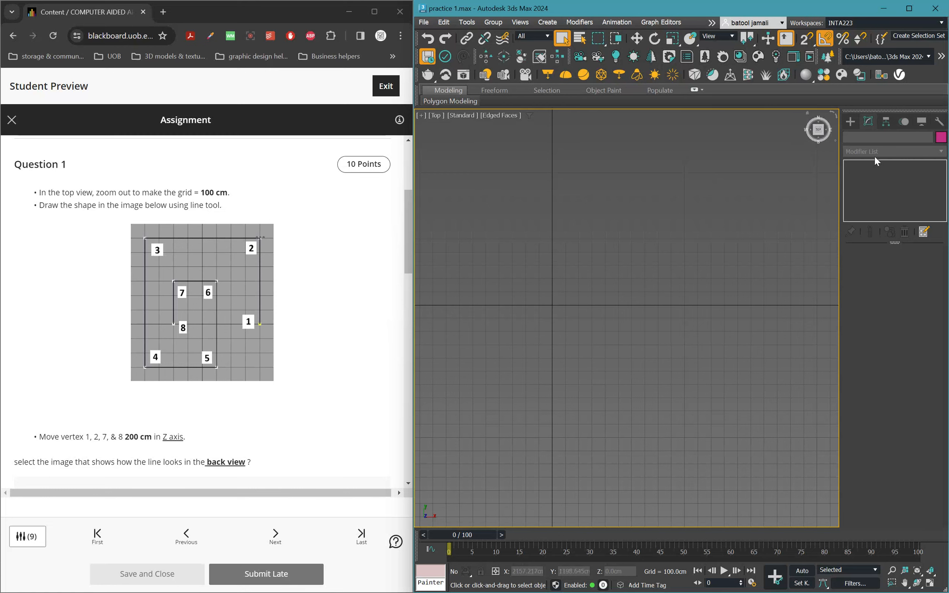
- With snapping enabled, draw an open line from X 1000 cm on the horizontal axis: 600 cm up, 800 cm left, 900 cm down
{"action": "left_click", "coordinate": [850, 125]}
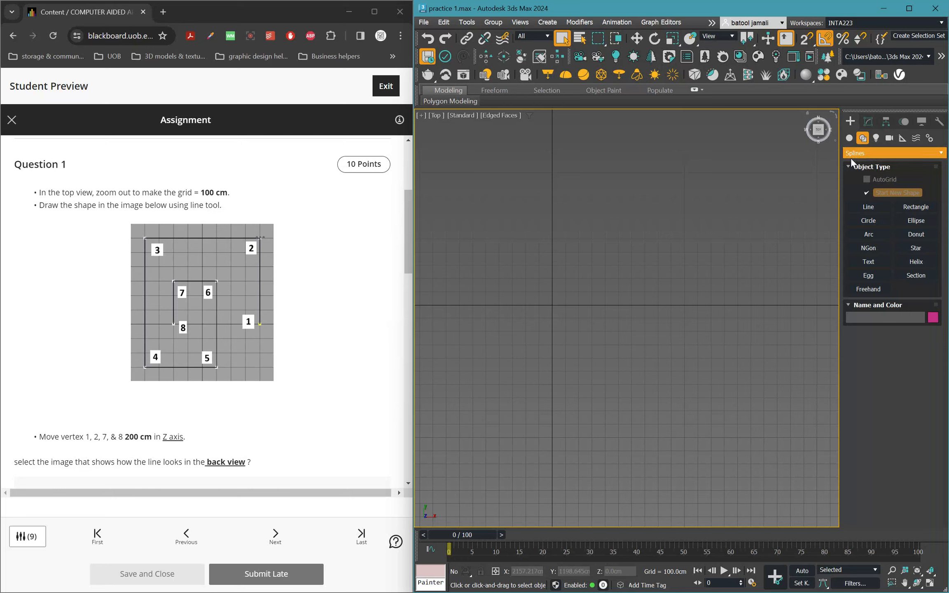
{"action": "left_click", "coordinate": [860, 204]}
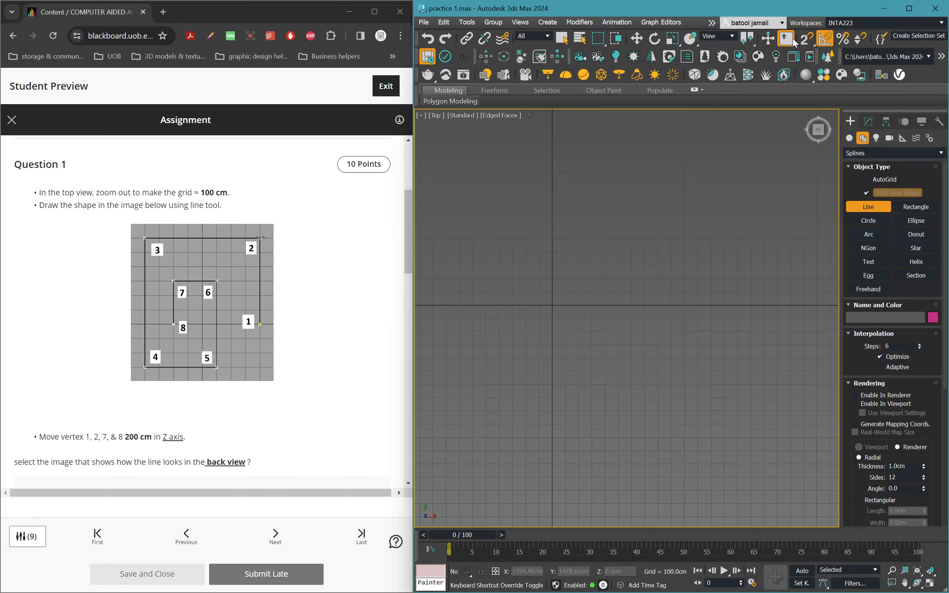
{"action": "left_click", "coordinate": [806, 38]}
{"action": "left_click", "coordinate": [685, 305]}
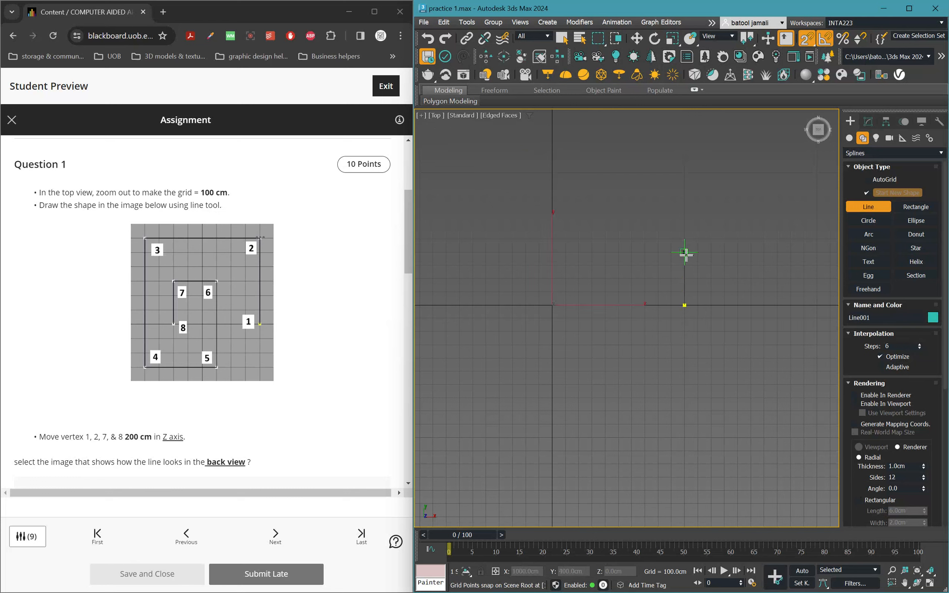
{"action": "left_click", "coordinate": [685, 225]}
{"action": "left_click", "coordinate": [578, 225]}
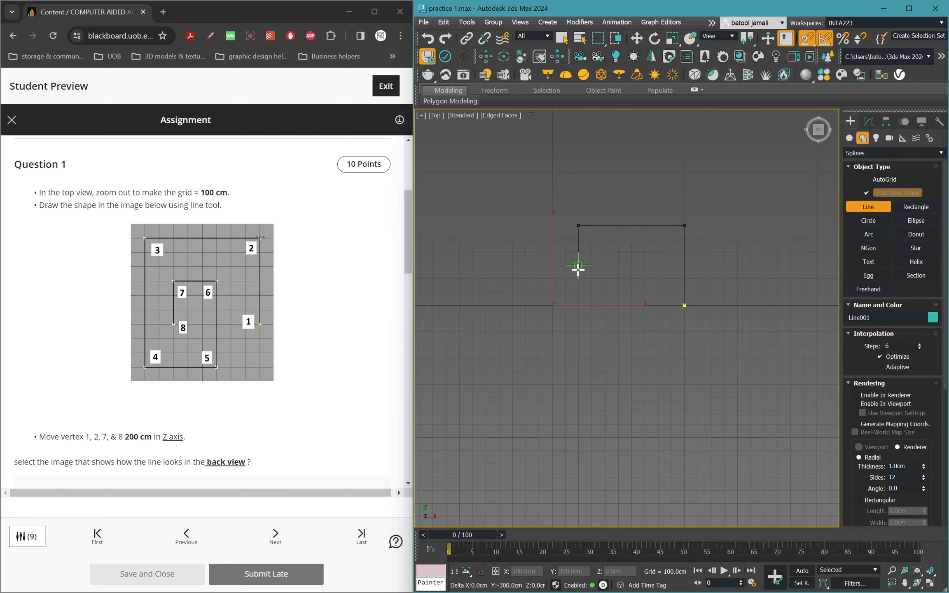
{"action": "left_click", "coordinate": [579, 344]}
{"action": "right_click", "coordinate": [619, 341]}
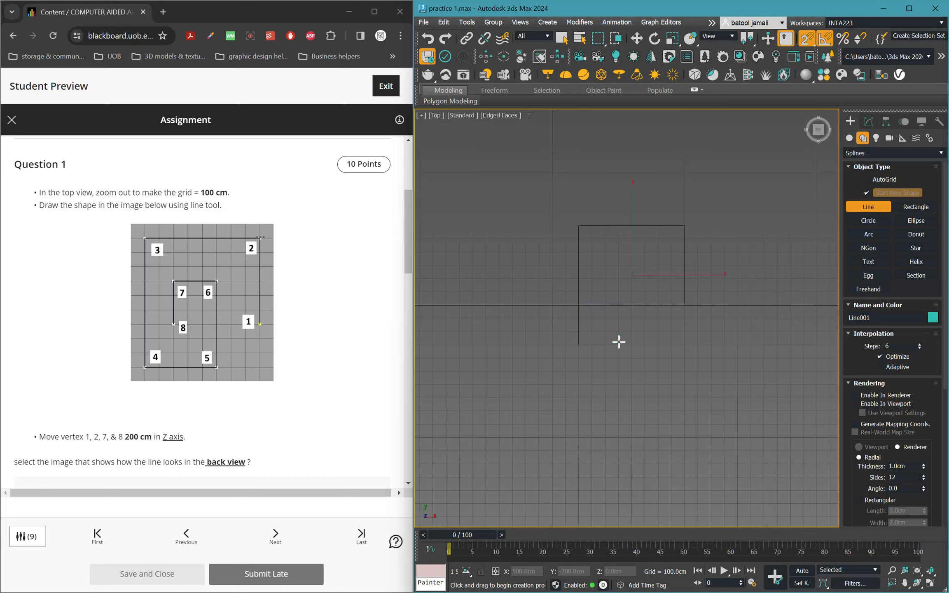
{"action": "right_click", "coordinate": [644, 318]}
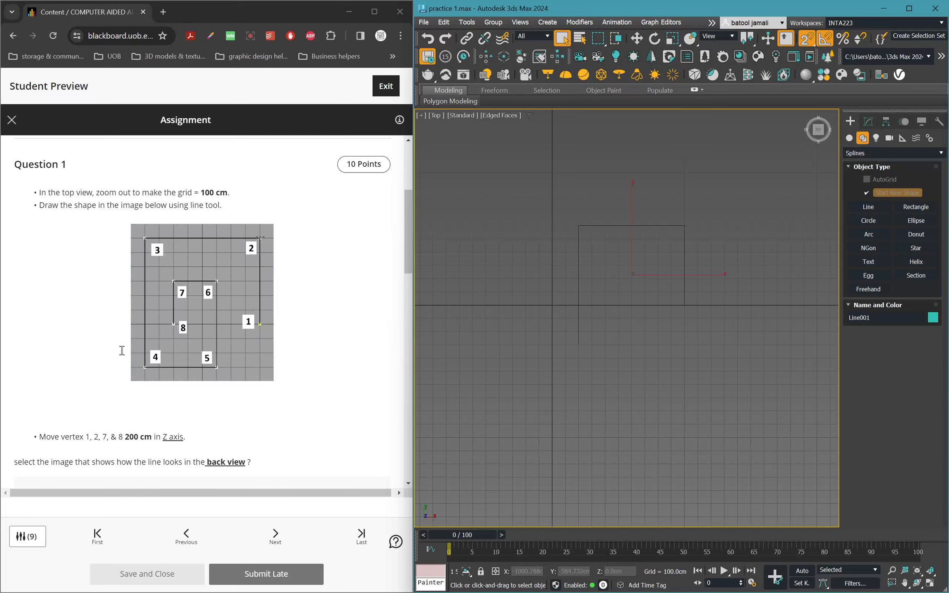
- Continue the shape with a second line from the open lower-left end: 500 cm right, 600 cm up, 300 cm left, 300 cm down; turn snapping off
{"action": "left_click", "coordinate": [850, 208]}
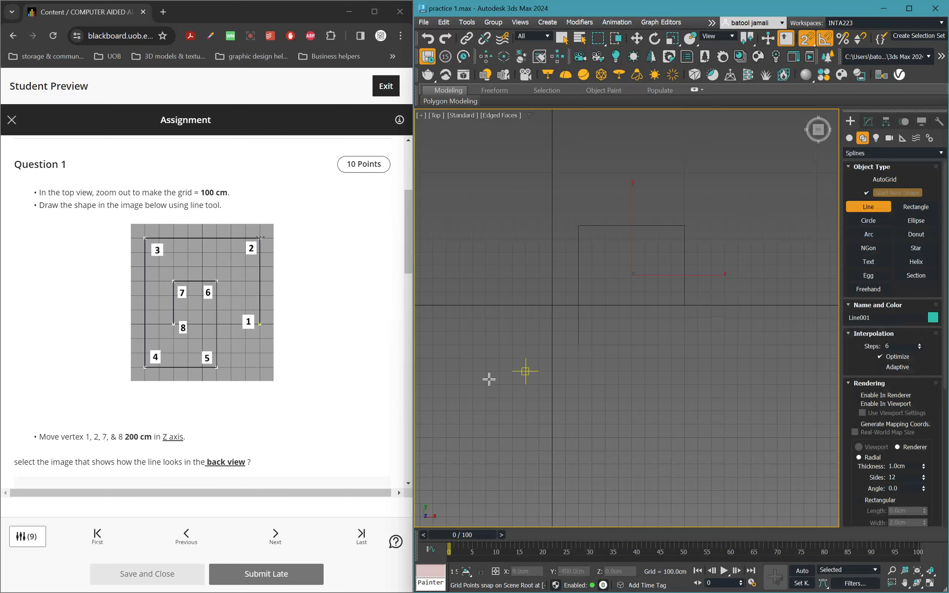
{"action": "left_click", "coordinate": [578, 345]}
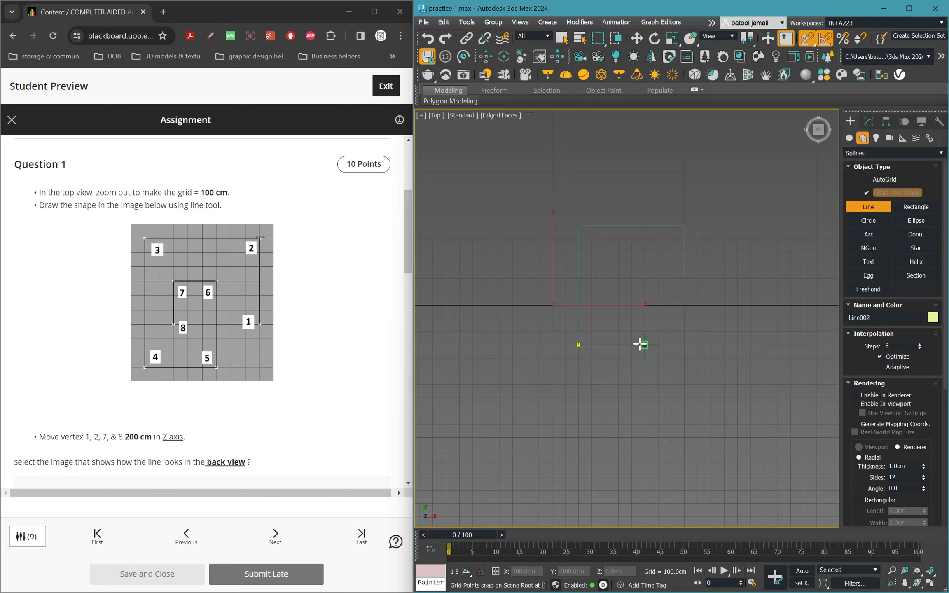
{"action": "left_click", "coordinate": [645, 345]}
{"action": "left_click", "coordinate": [645, 265]}
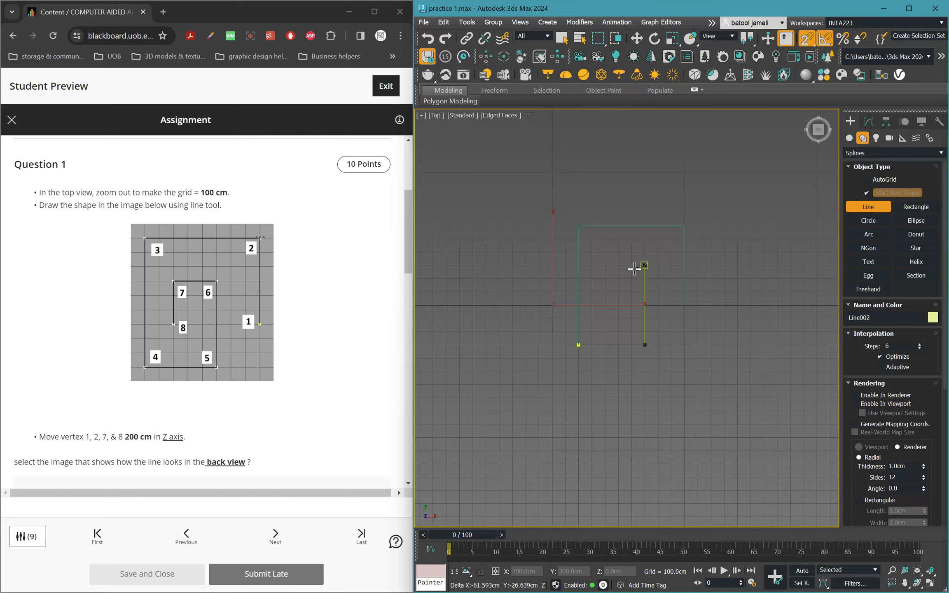
{"action": "left_click", "coordinate": [605, 266]}
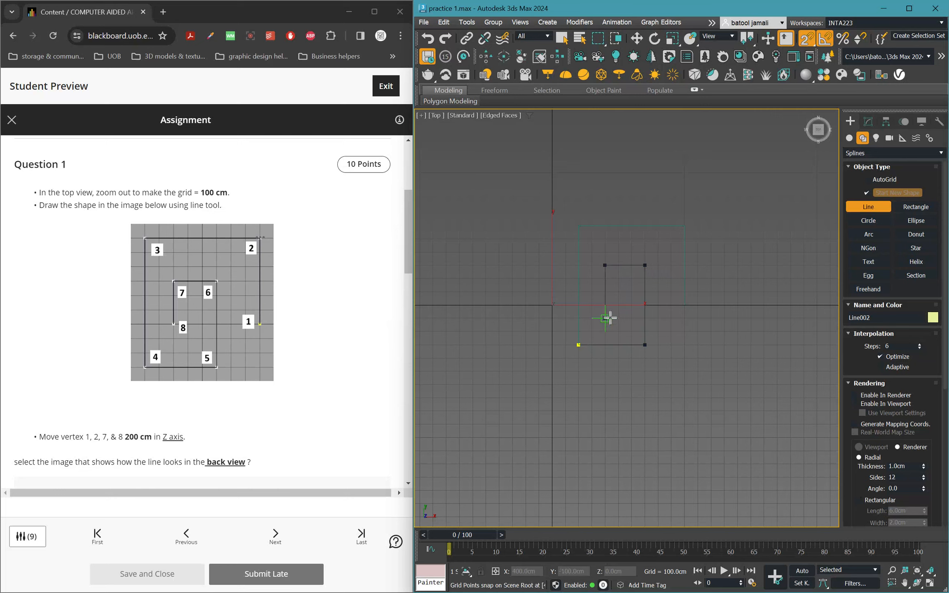
{"action": "left_click", "coordinate": [605, 305]}
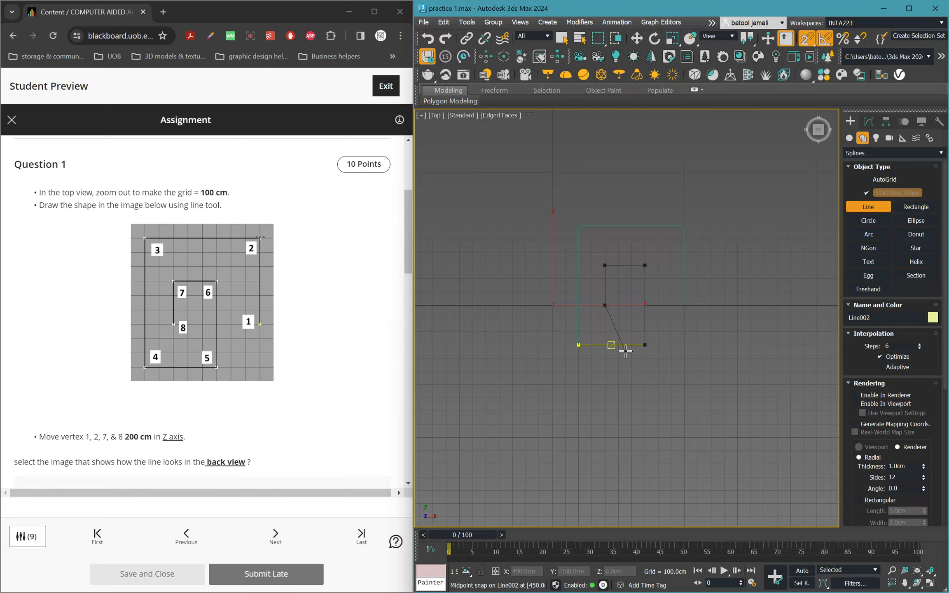
{"action": "right_click", "coordinate": [628, 279]}
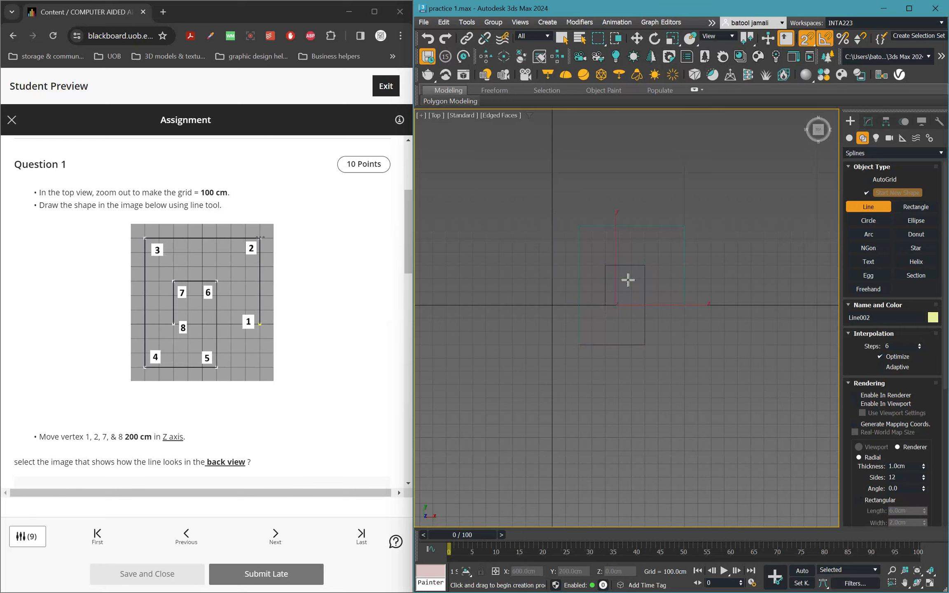
{"action": "key", "text": "s"}
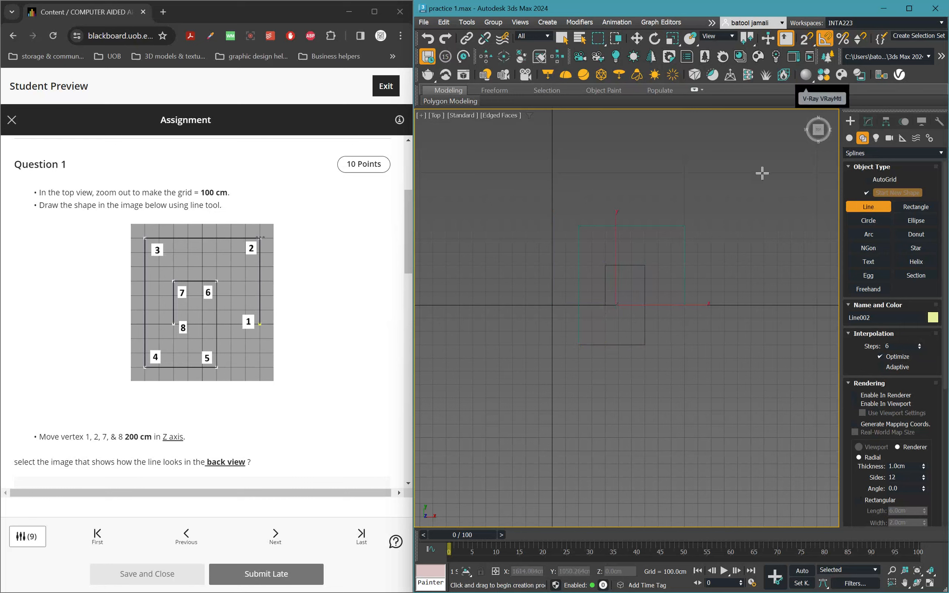
{"action": "right_click", "coordinate": [722, 236]}
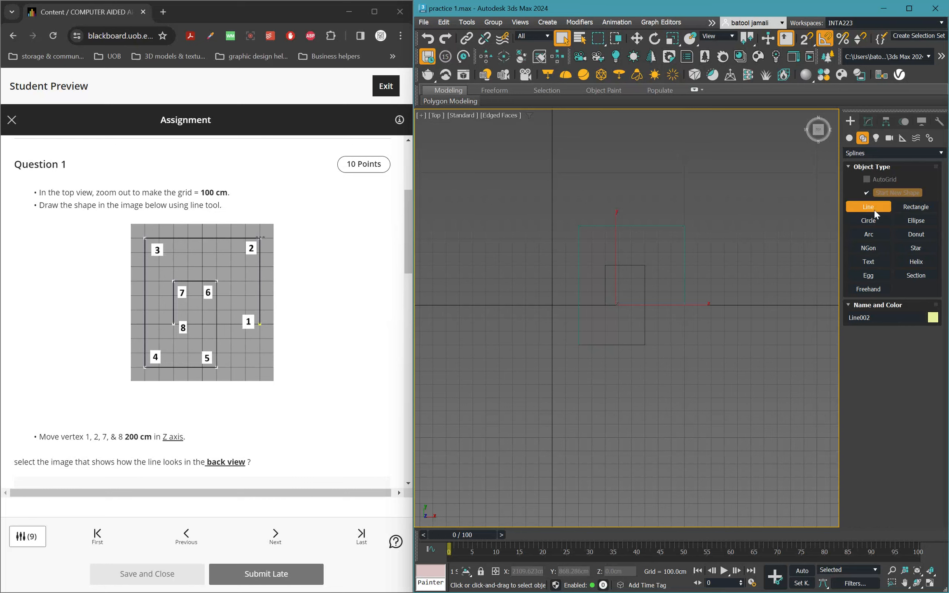
- Attach the inner line to the outer line to make them one spline object
{"action": "left_click", "coordinate": [683, 233]}
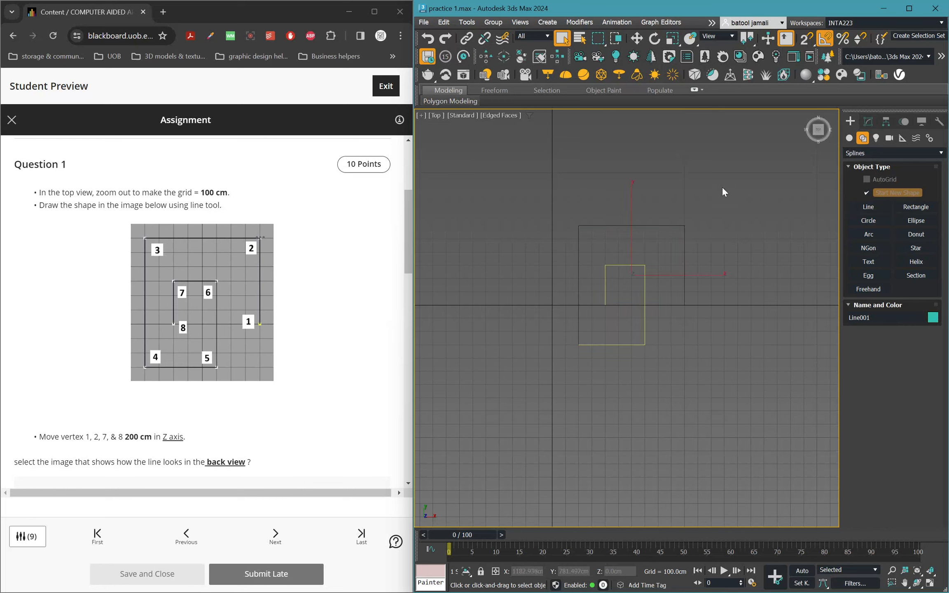
{"action": "left_click", "coordinate": [868, 121]}
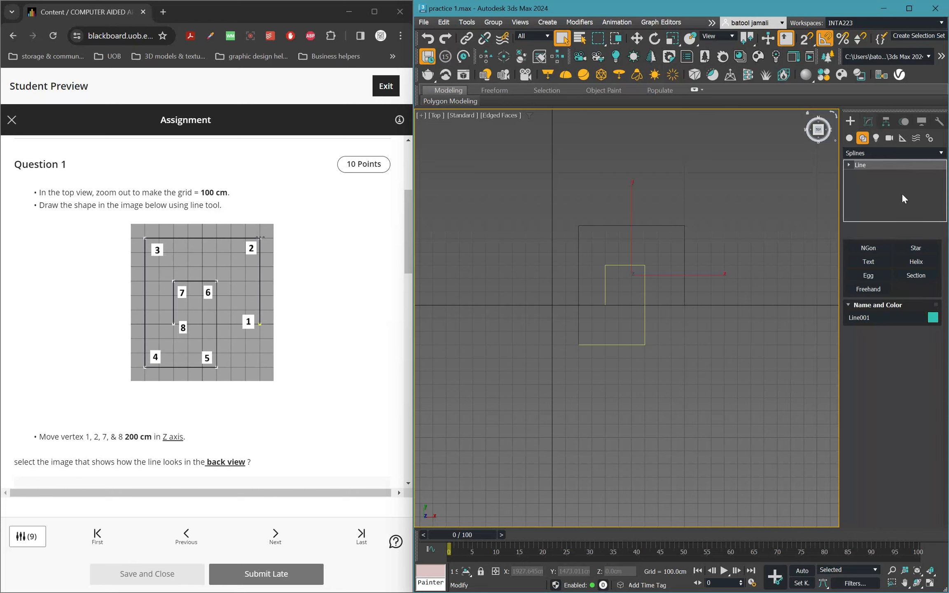
{"action": "scroll", "coordinate": [870, 453], "scroll_direction": "down", "scroll_amount": 2}
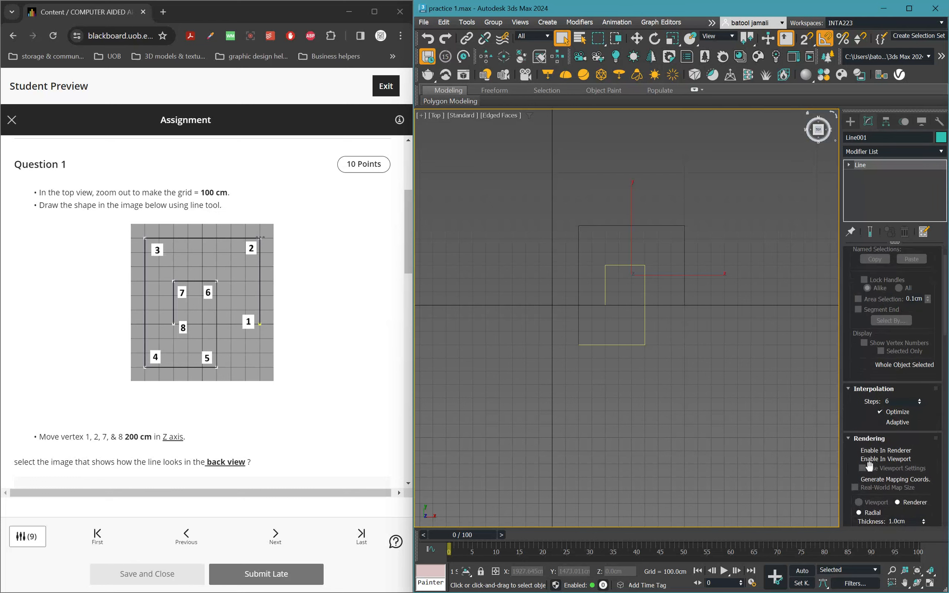
{"action": "scroll", "coordinate": [870, 466], "scroll_direction": "down", "scroll_amount": 5}
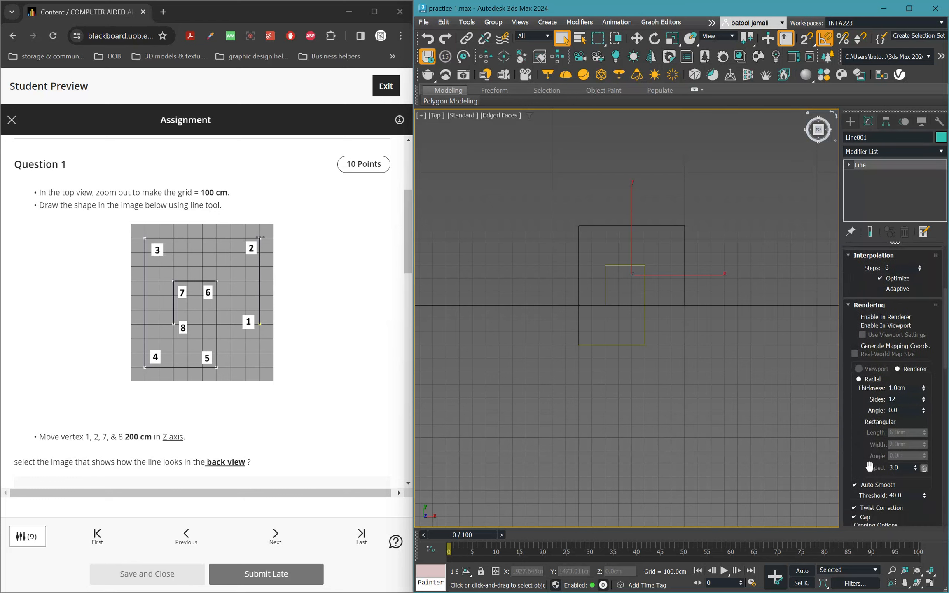
{"action": "left_click", "coordinate": [849, 304]}
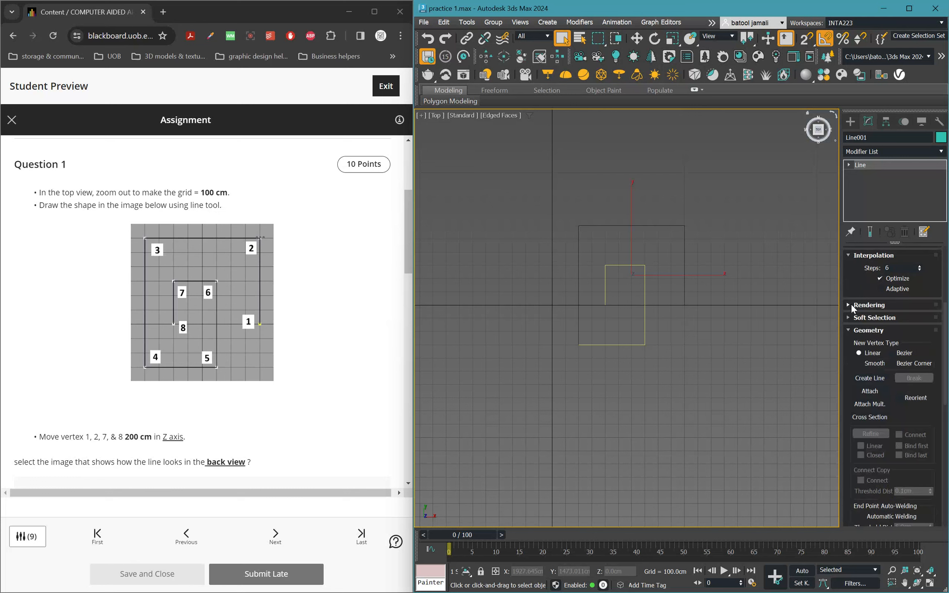
{"action": "left_click", "coordinate": [870, 391]}
{"action": "left_click", "coordinate": [622, 265]}
- Fuse and weld the two overlapping vertices at the lower-left corner where the lines meet
{"action": "key", "text": "w"}
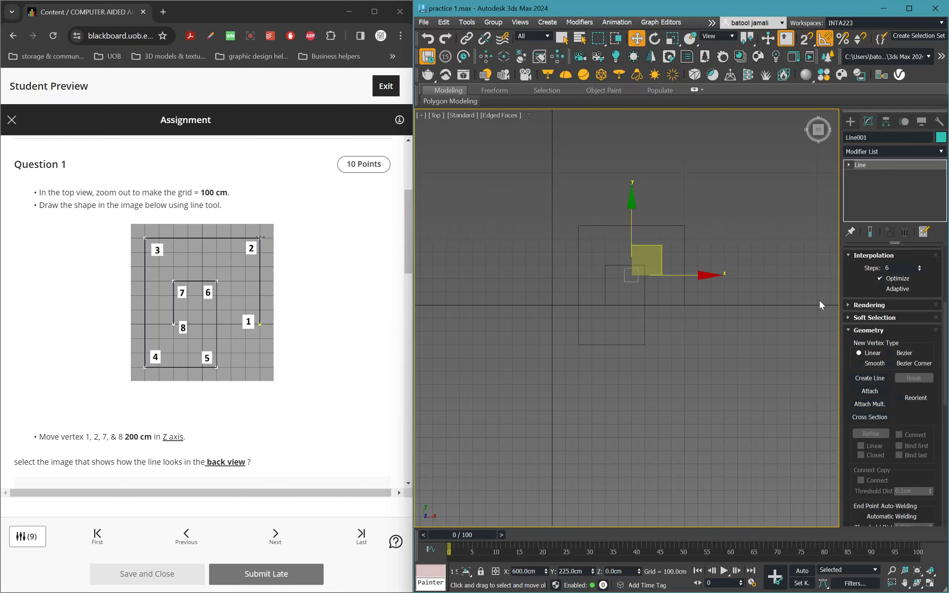
{"action": "left_click", "coordinate": [849, 164]}
{"action": "left_click", "coordinate": [865, 173]}
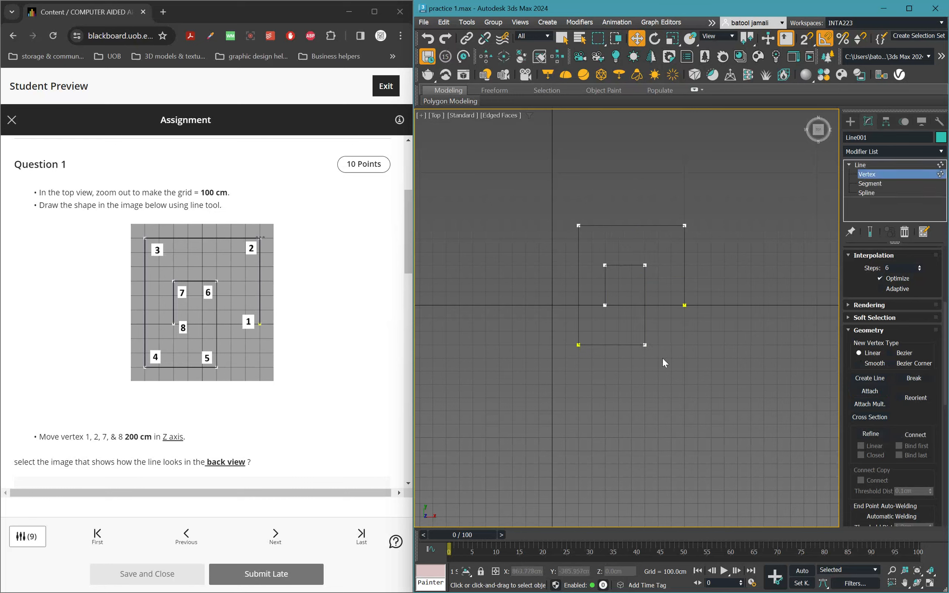
{"action": "left_click_drag", "start_coordinate": [585, 341], "coordinate": [561, 320]}
{"action": "scroll", "coordinate": [936, 391], "scroll_direction": "down", "scroll_amount": 1}
{"action": "scroll", "coordinate": [936, 391], "scroll_direction": "down", "scroll_amount": 5}
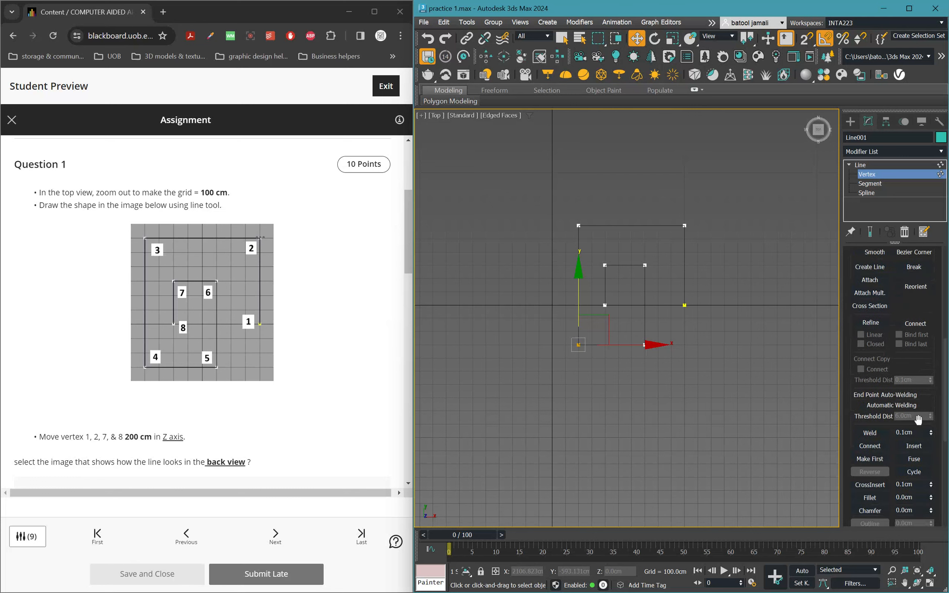
{"action": "left_click", "coordinate": [906, 457]}
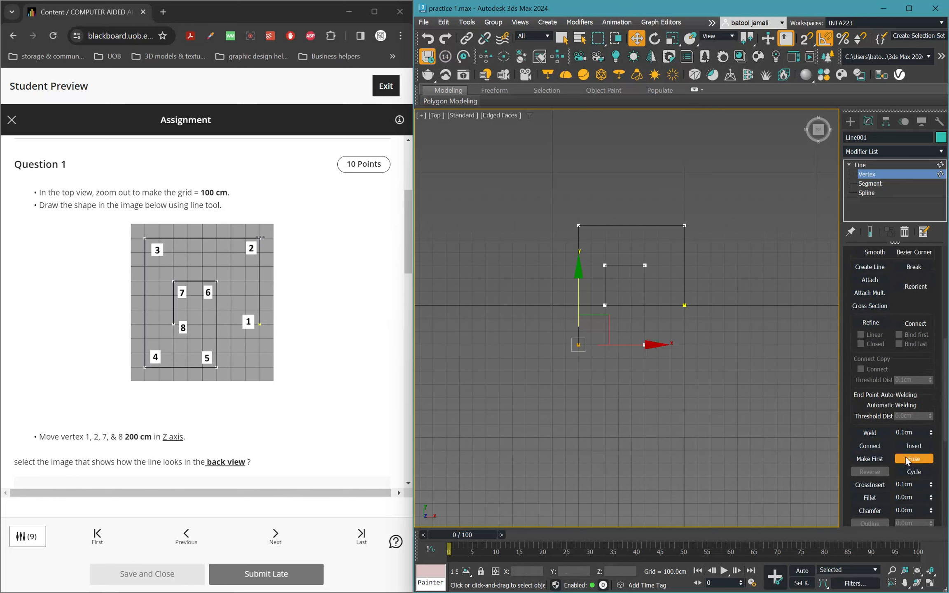
{"action": "left_click", "coordinate": [865, 431]}
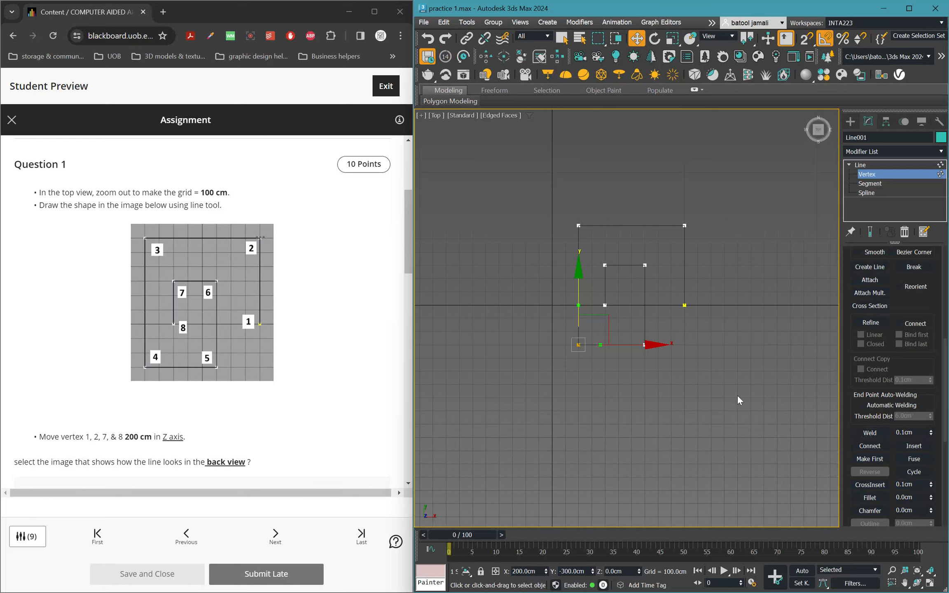
- Convert all vertices of the combined line to Corner type
{"action": "left_click_drag", "start_coordinate": [541, 211], "coordinate": [558, 219]}
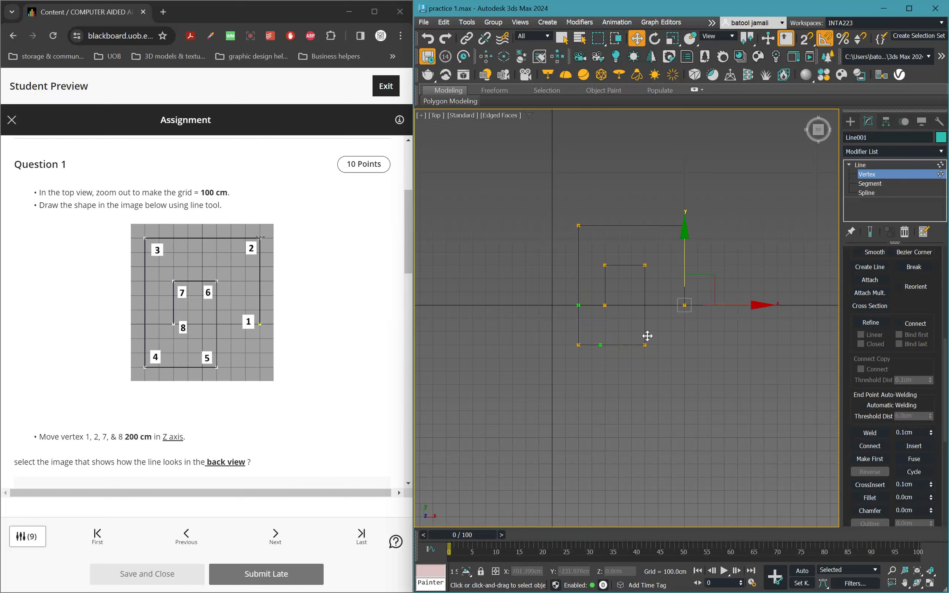
{"action": "left_click", "coordinate": [578, 226]}
{"action": "left_click", "coordinate": [578, 345]}
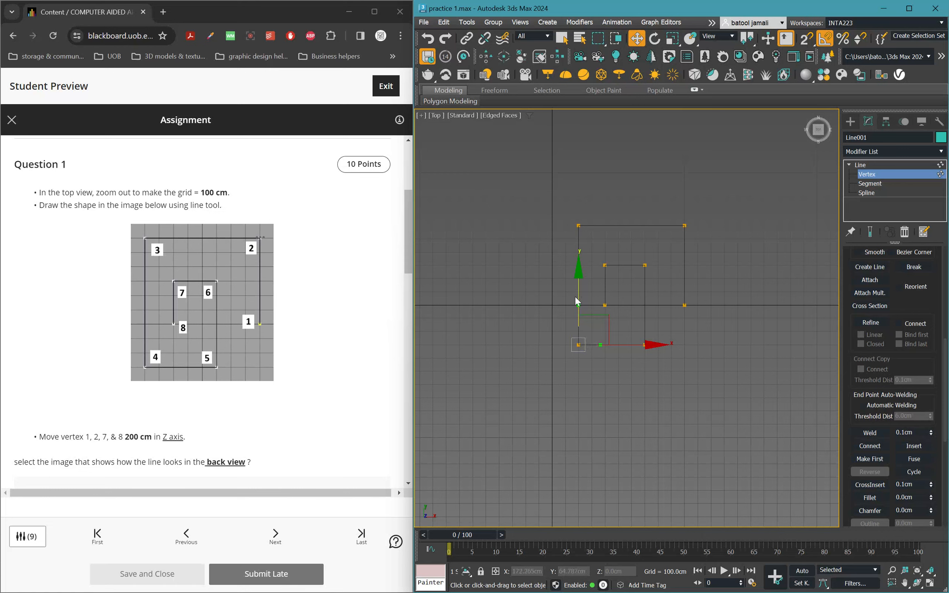
{"action": "right_click", "coordinate": [583, 369]}
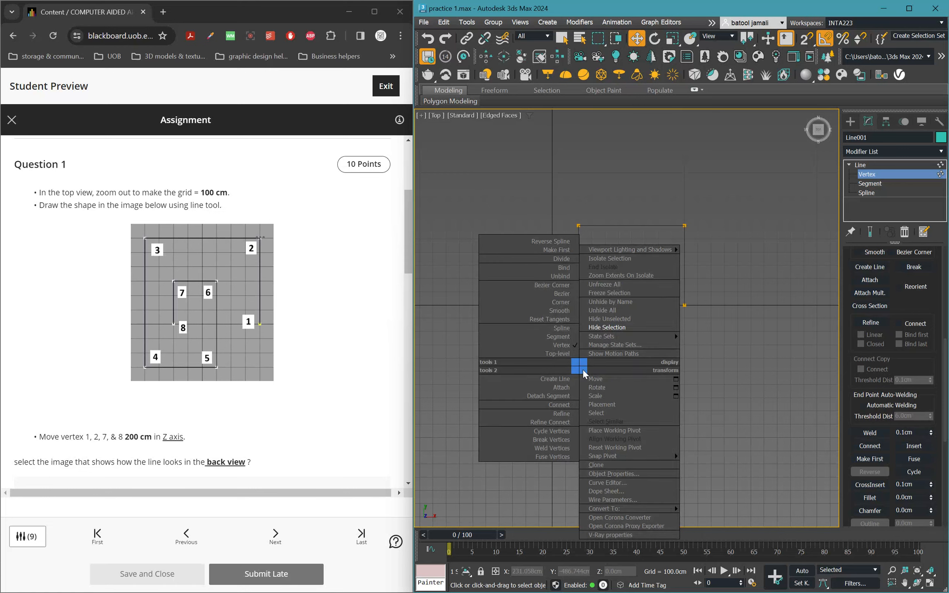
{"action": "left_click", "coordinate": [562, 303]}
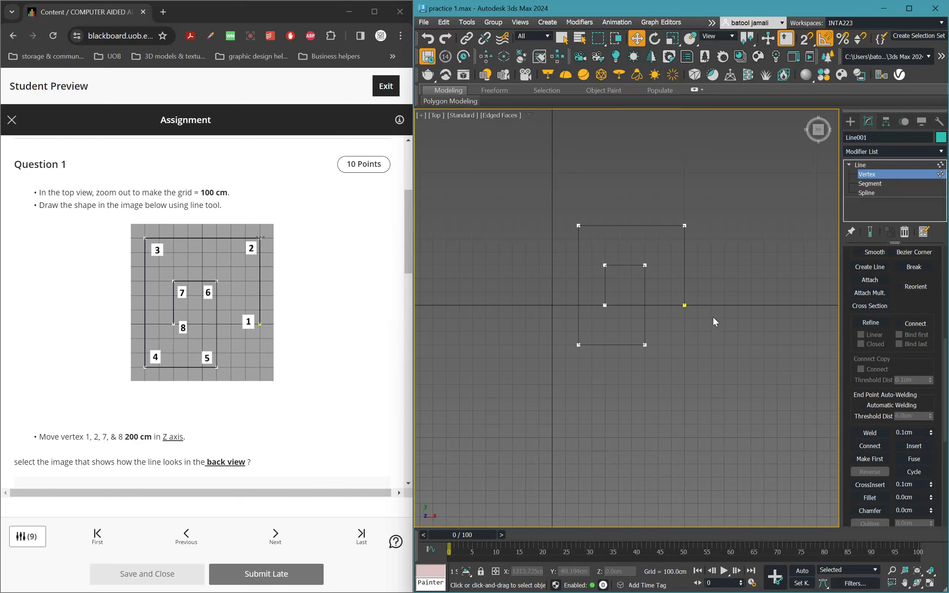
- Move vertices 1, 2, 7 and 8 by 200 cm along Z and leave vertex editing
{"action": "left_click_drag", "start_coordinate": [685, 200], "coordinate": [677, 200]}
{"action": "left_click_drag", "start_coordinate": [620, 322], "coordinate": [591, 250]}
{"action": "right_click", "coordinate": [632, 40]}
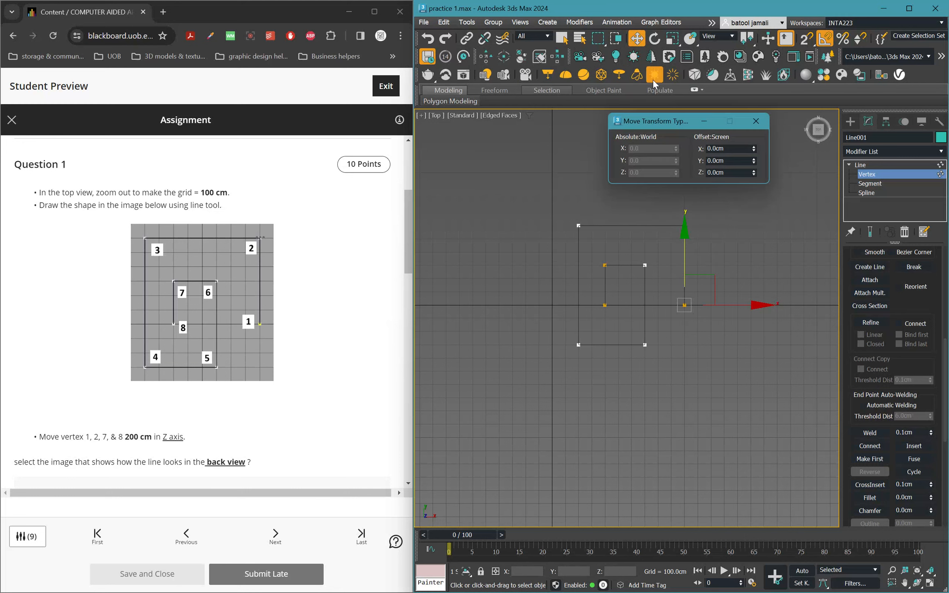
{"action": "double_click", "coordinate": [720, 176]}
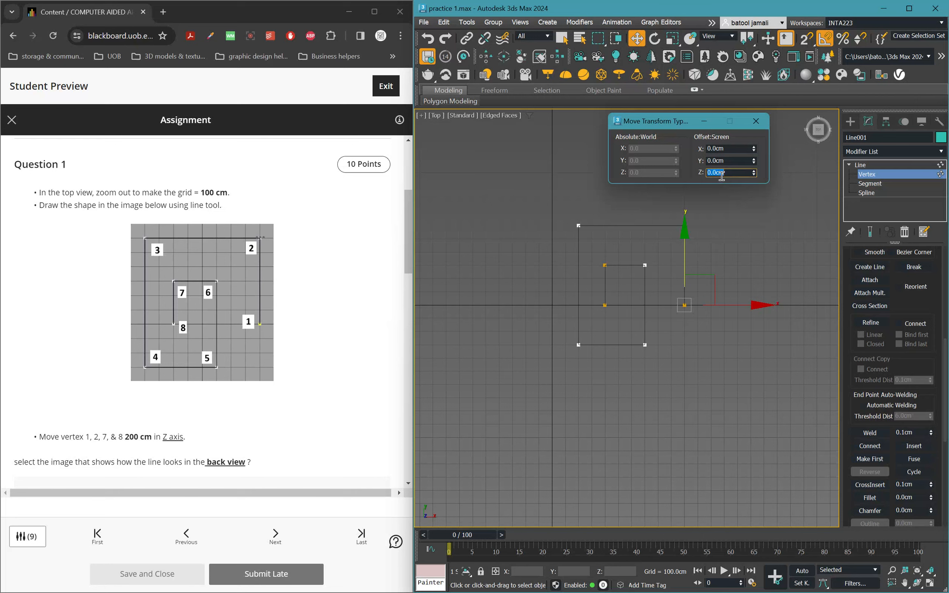
{"action": "type", "text": "200"}
{"action": "key", "text": "Return"}
{"action": "middle_click_drag", "start_coordinate": [677, 325], "coordinate": [658, 273], "text": "alt"}
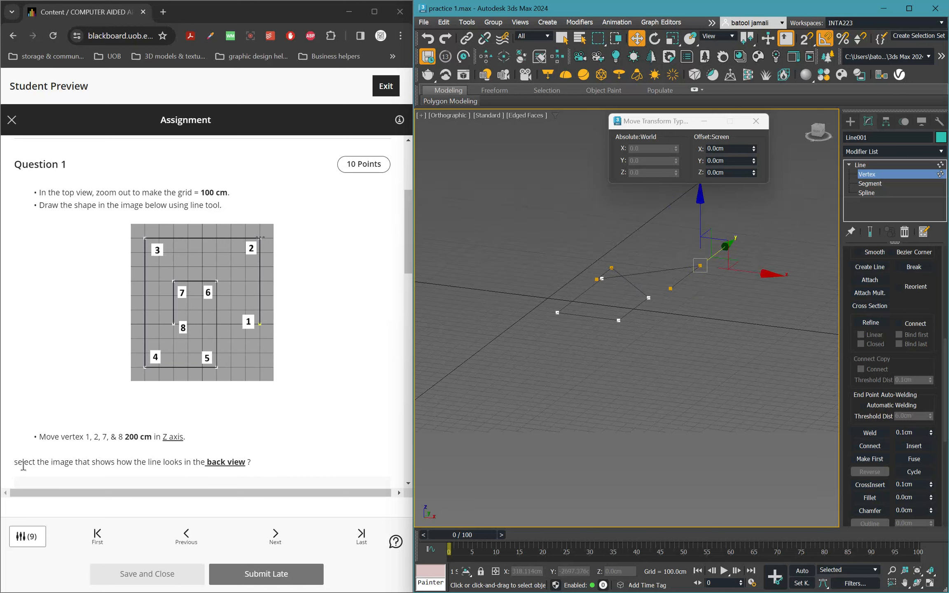
{"action": "left_click", "coordinate": [881, 164]}
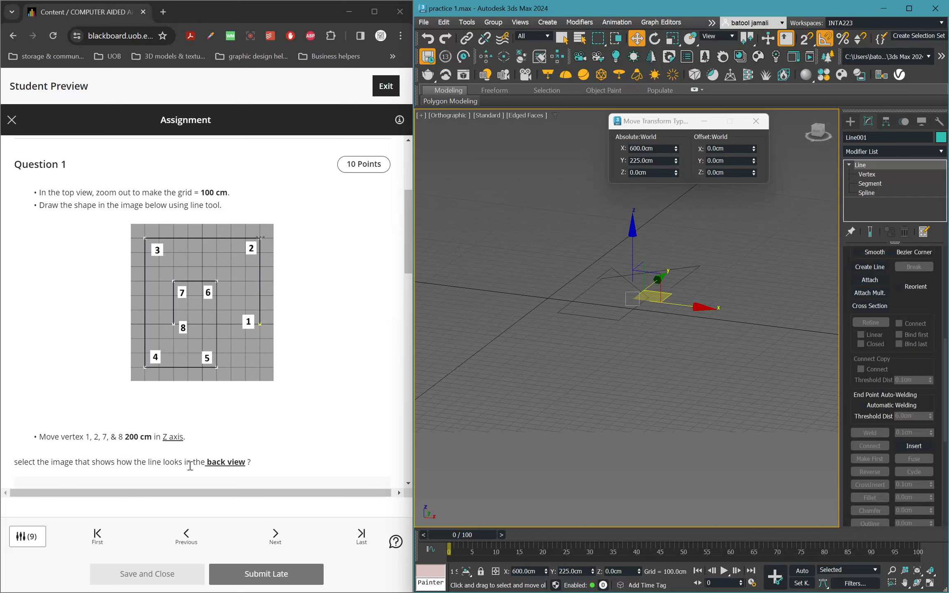
- Show the line in the Back view and frame it to compare with the answer images of Question 1
{"action": "scroll", "coordinate": [198, 466], "scroll_direction": "down", "scroll_amount": 5}
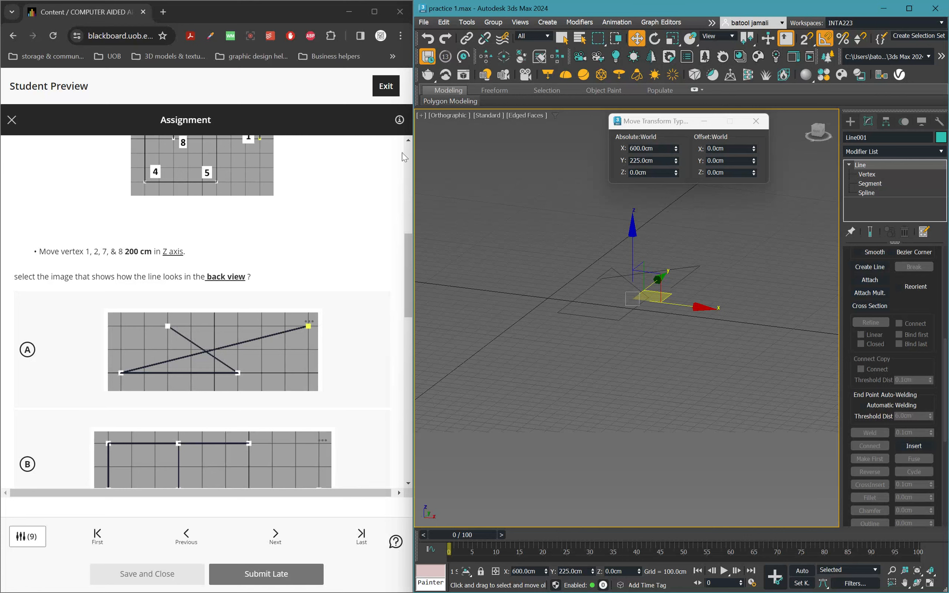
{"action": "left_click", "coordinate": [442, 116]}
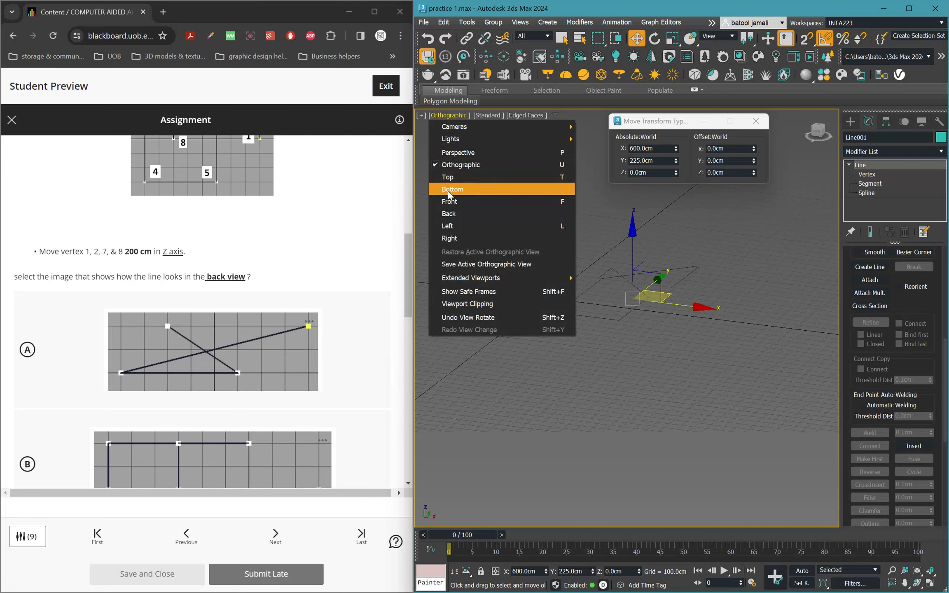
{"action": "left_click", "coordinate": [449, 213]}
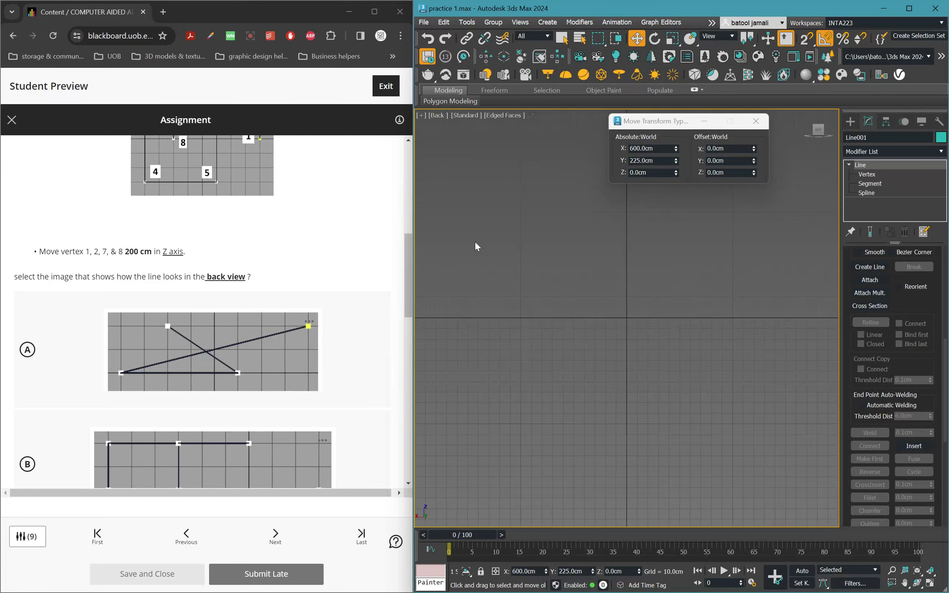
{"action": "key", "text": "z"}
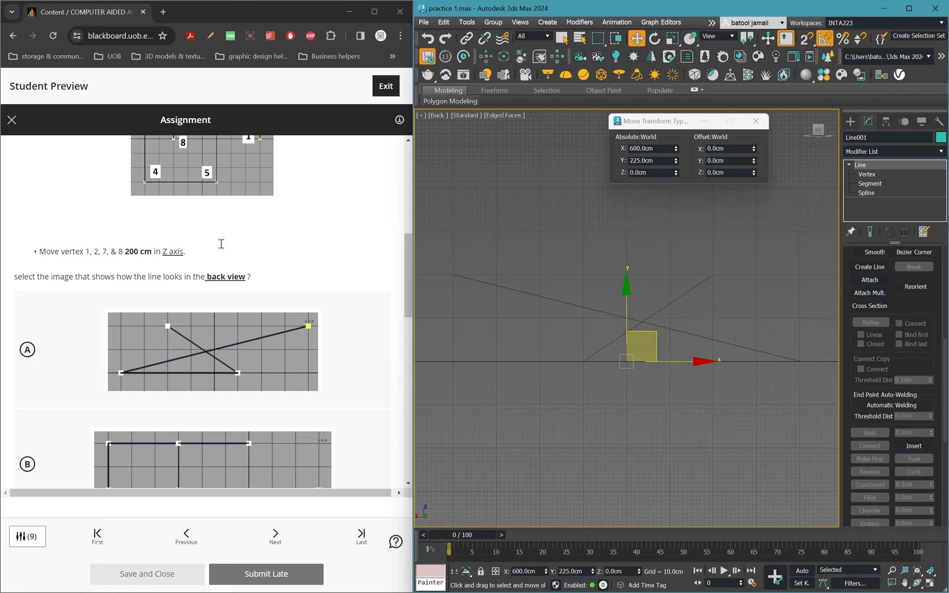
- Choose image C as the answer to Question 1 and go on to Question 2
{"action": "left_click_drag", "start_coordinate": [409, 265], "coordinate": [396, 316]}
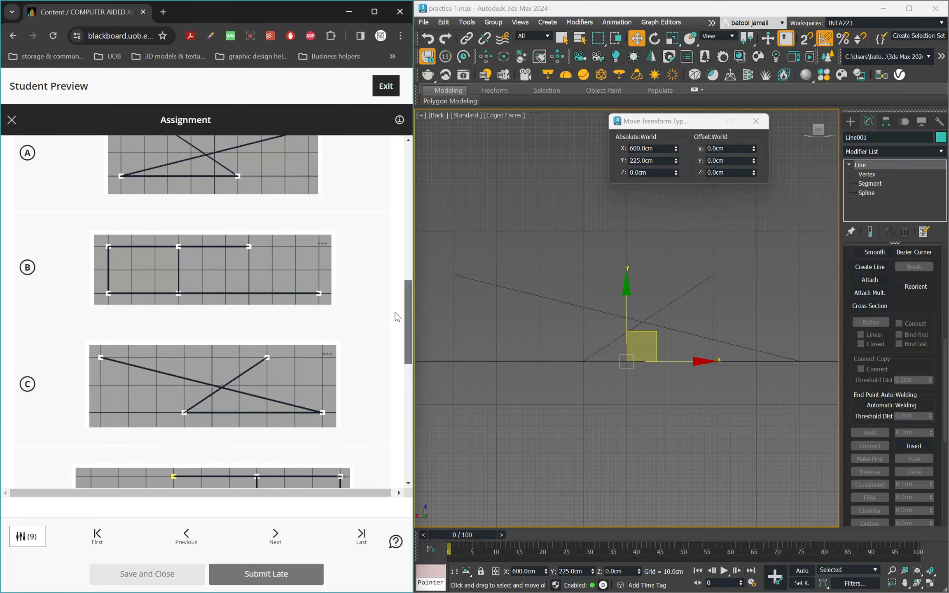
{"action": "left_click", "coordinate": [27, 385]}
{"action": "scroll", "coordinate": [380, 276], "scroll_direction": "down", "scroll_amount": 3}
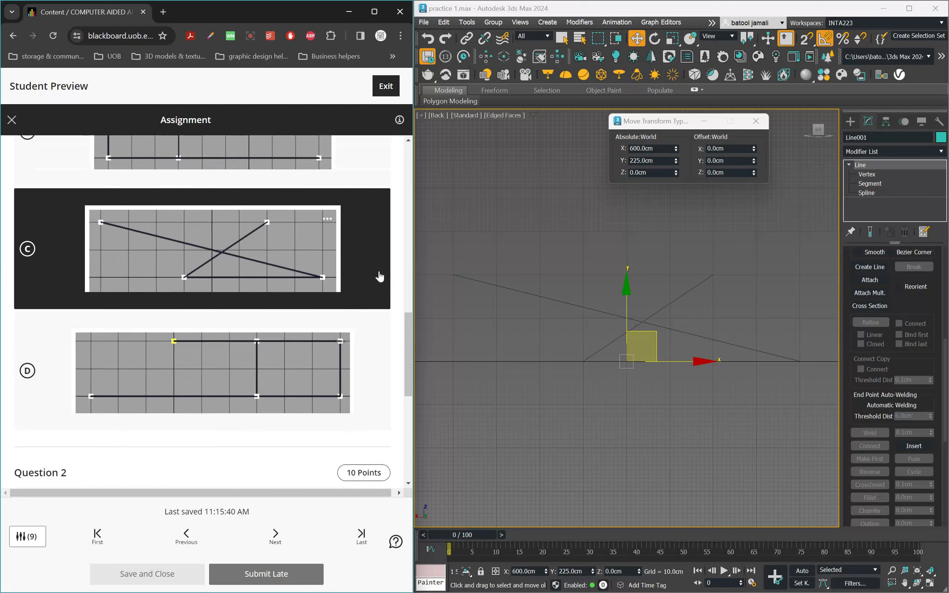
{"action": "scroll", "coordinate": [379, 276], "scroll_direction": "down", "scroll_amount": 1}
{"action": "scroll", "coordinate": [377, 288], "scroll_direction": "down", "scroll_amount": 4}
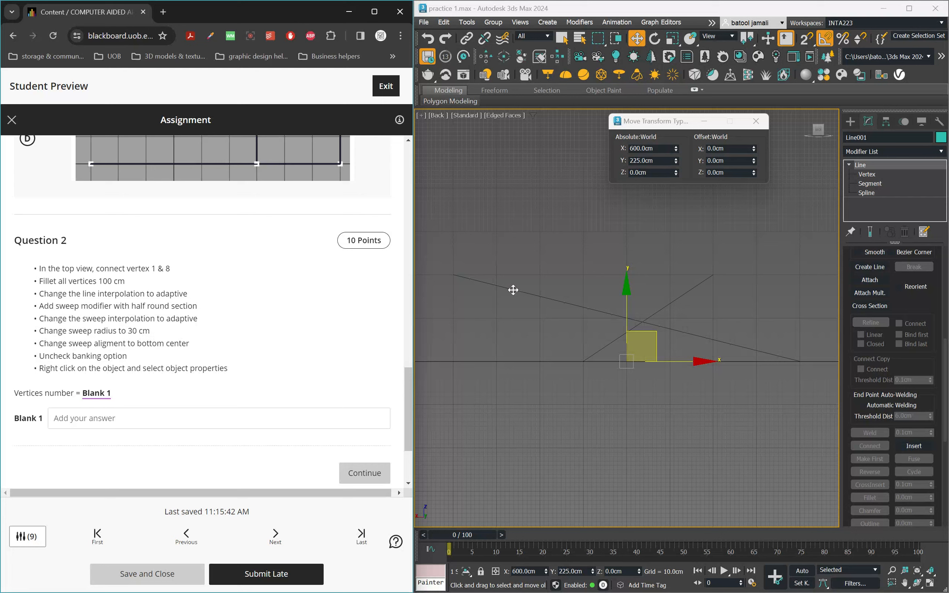
- In the Top view, connect end vertices 1 and 8 of the line with a new segment
{"action": "left_click", "coordinate": [563, 316]}
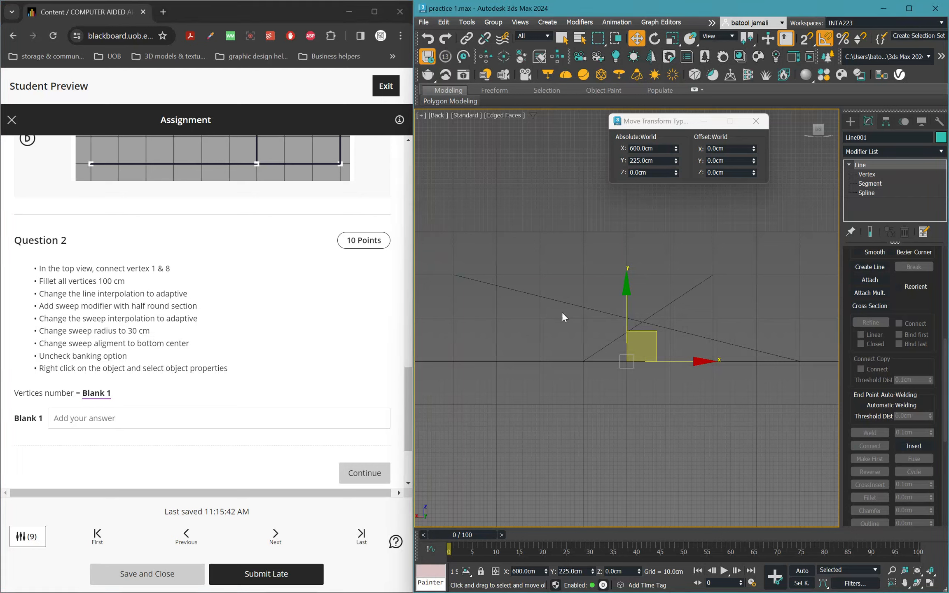
{"action": "key", "text": "t"}
{"action": "middle_click_drag", "start_coordinate": [626, 311], "coordinate": [622, 293]}
{"action": "key", "text": "z"}
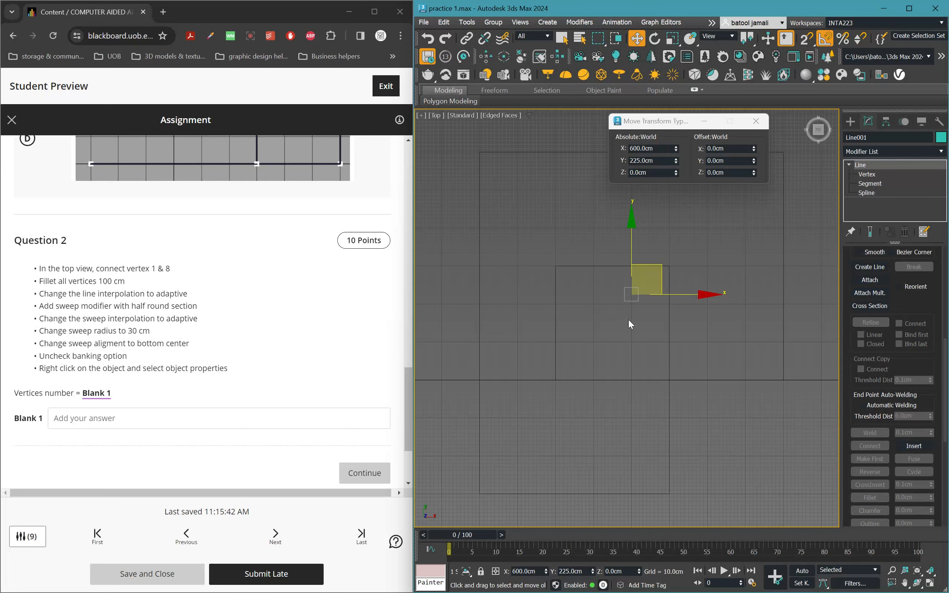
{"action": "key", "text": "1"}
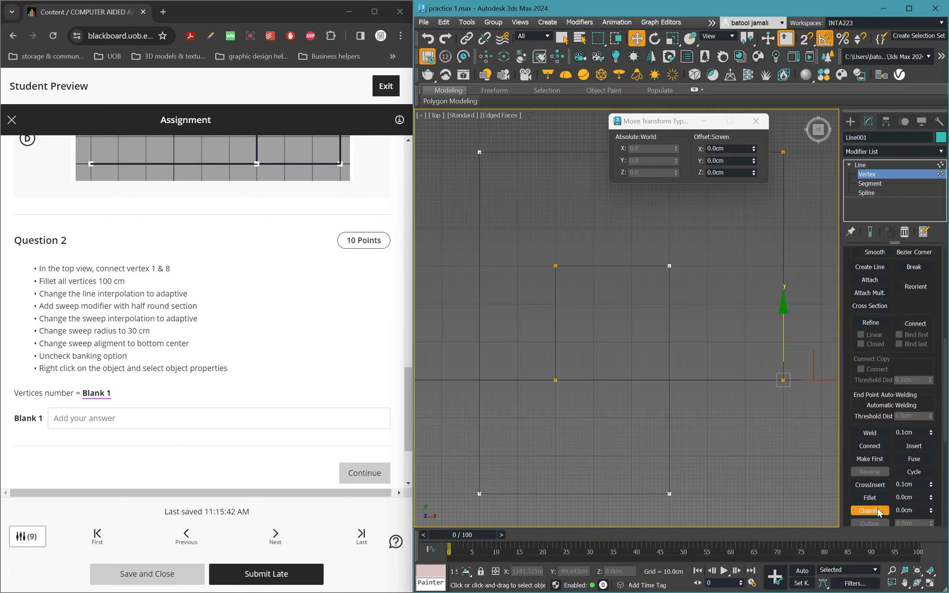
{"action": "left_click", "coordinate": [878, 447]}
{"action": "left_click_drag", "start_coordinate": [783, 383], "coordinate": [622, 382]}
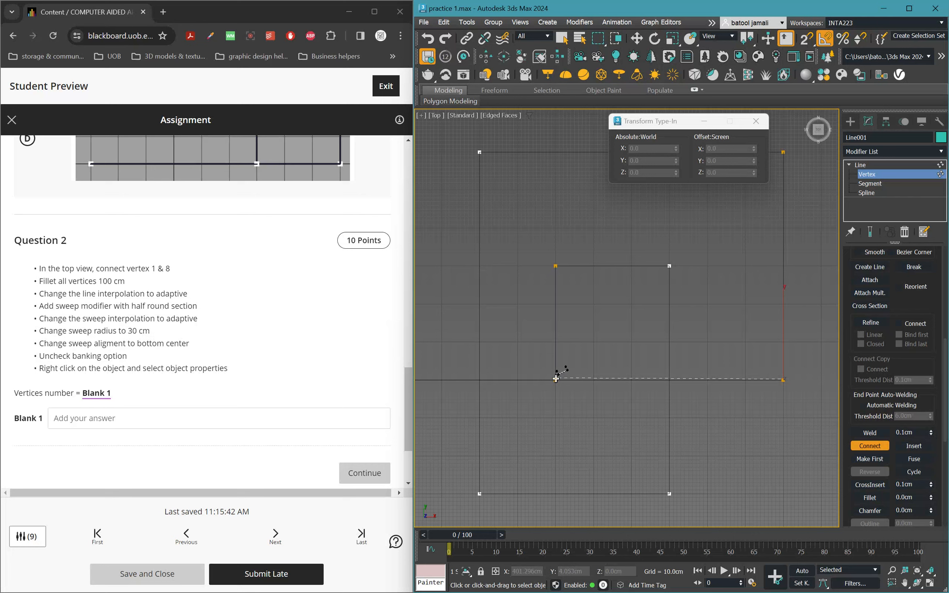
{"action": "left_click_drag", "start_coordinate": [556, 378], "coordinate": [555, 380]}
{"action": "key", "text": "w"}
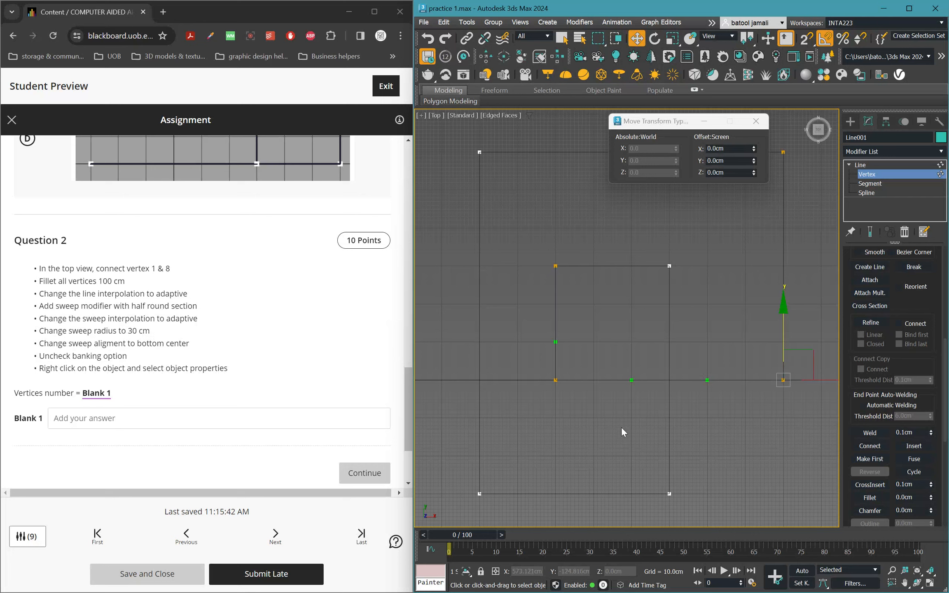
- Close the transform type-in window and fillet all vertices of the line by 100 cm
{"action": "left_click", "coordinate": [756, 120]}
{"action": "left_click", "coordinate": [783, 149]}
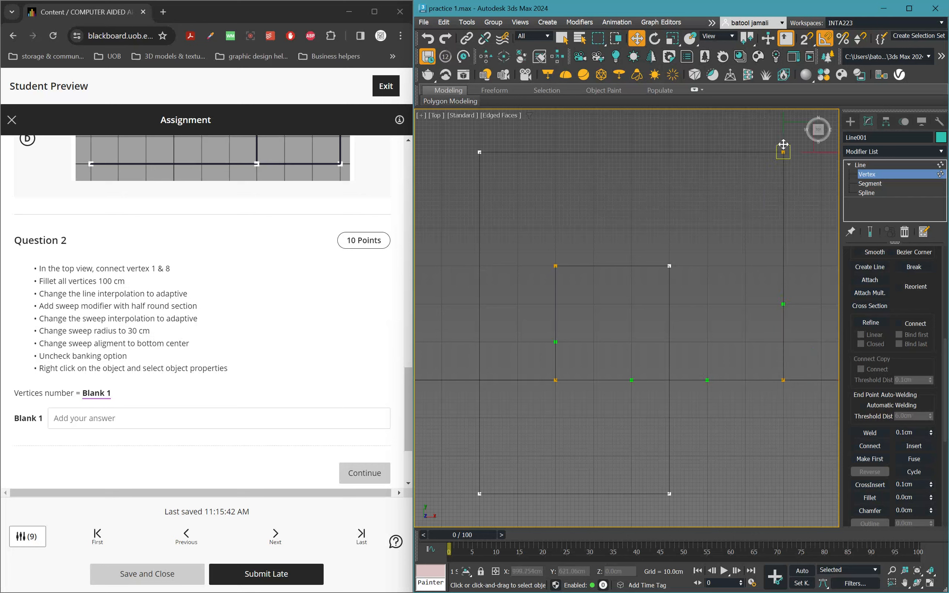
{"action": "left_click_drag", "start_coordinate": [815, 512], "coordinate": [552, 226]}
{"action": "left_click", "coordinate": [479, 152]}
{"action": "scroll", "coordinate": [588, 251], "scroll_direction": "down", "scroll_amount": 3}
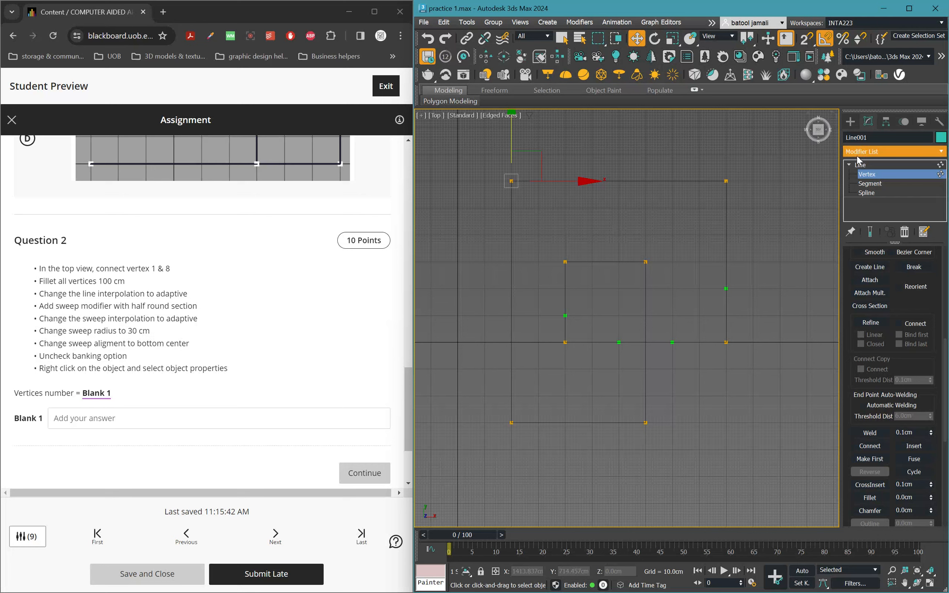
{"action": "left_click", "coordinate": [909, 497]}
{"action": "type", "text": "100"}
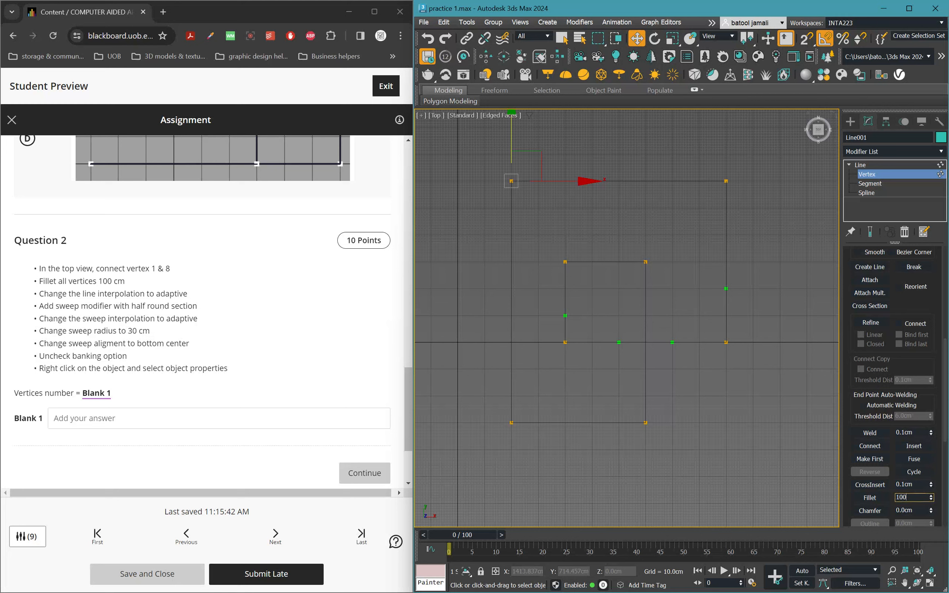
{"action": "key", "text": "Return"}
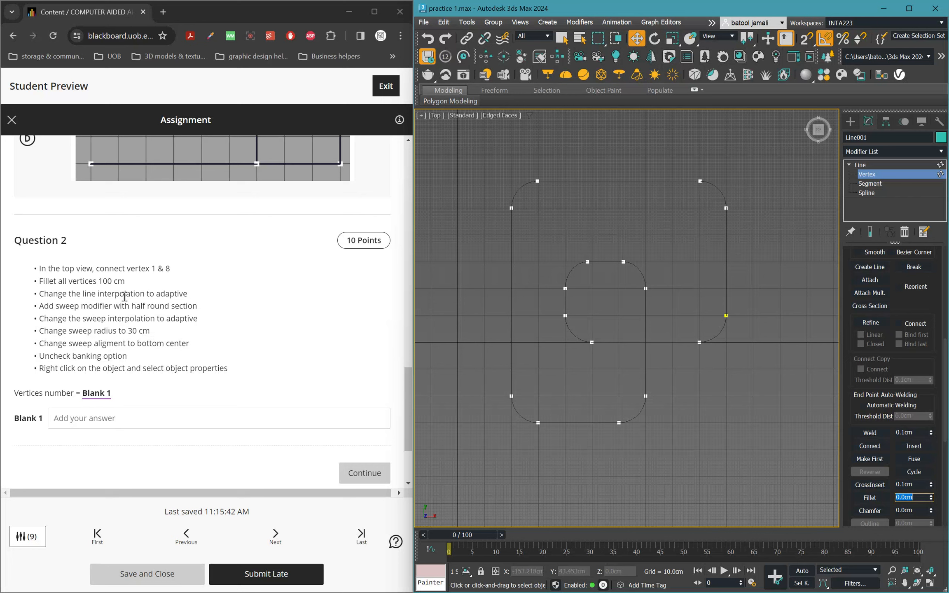
- Leave vertex editing and set the line's interpolation to Adaptive
{"action": "left_click", "coordinate": [866, 165]}
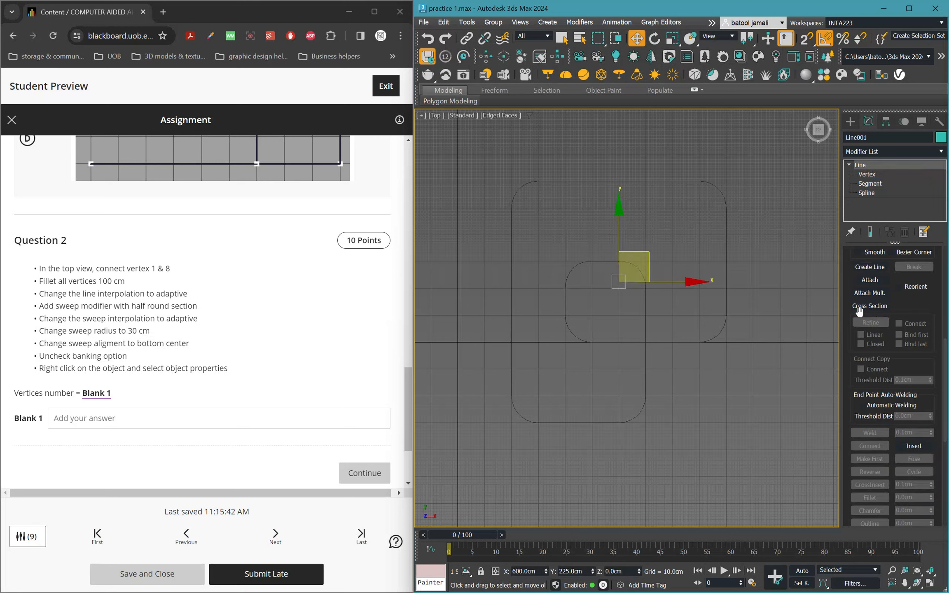
{"action": "scroll", "coordinate": [859, 311], "scroll_direction": "up", "scroll_amount": 6}
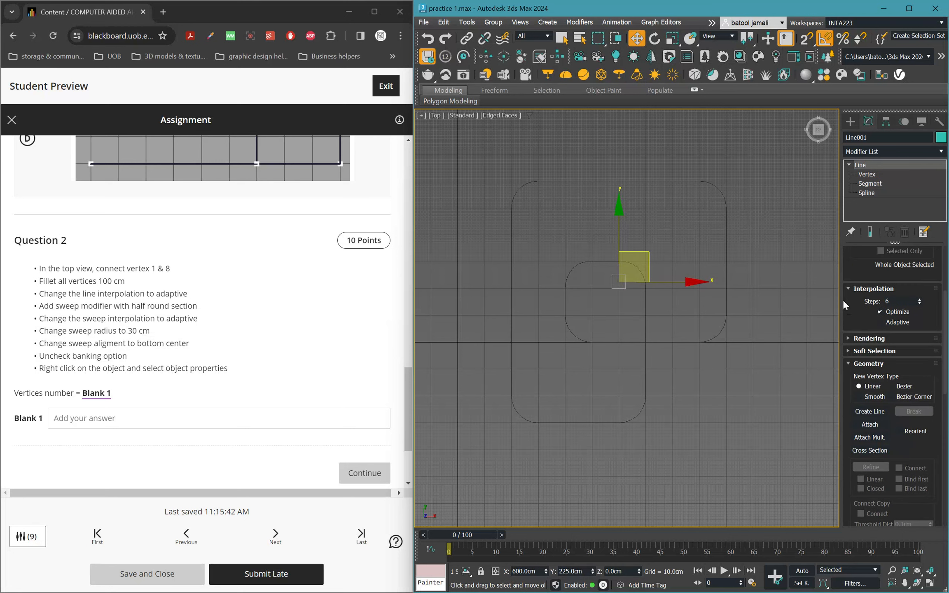
{"action": "left_click", "coordinate": [892, 321]}
- Add a Sweep modifier to the line and use the built-in Half Round section
{"action": "left_click_drag", "start_coordinate": [42, 305], "coordinate": [197, 305]}
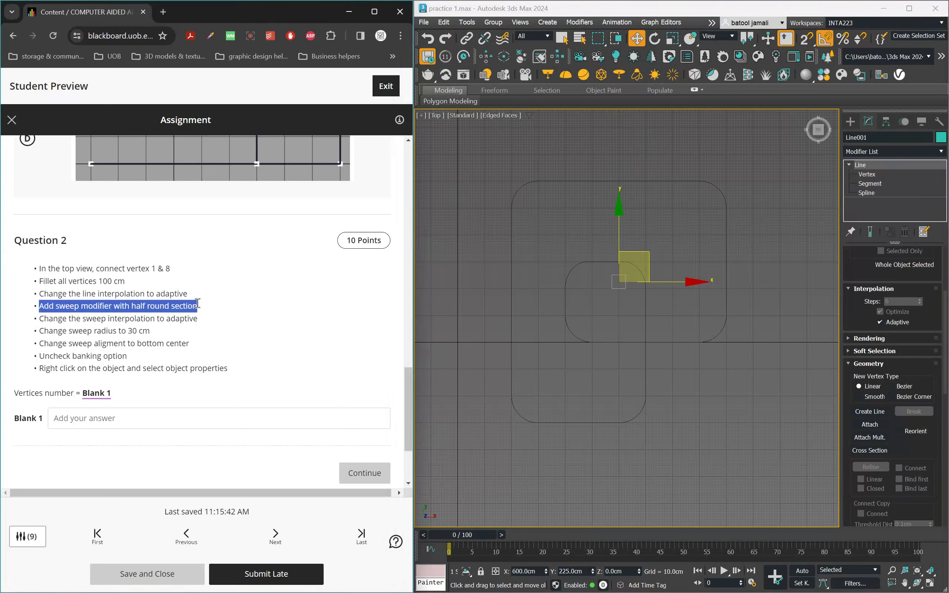
{"action": "left_click", "coordinate": [881, 154]}
{"action": "type", "text": "swee"}
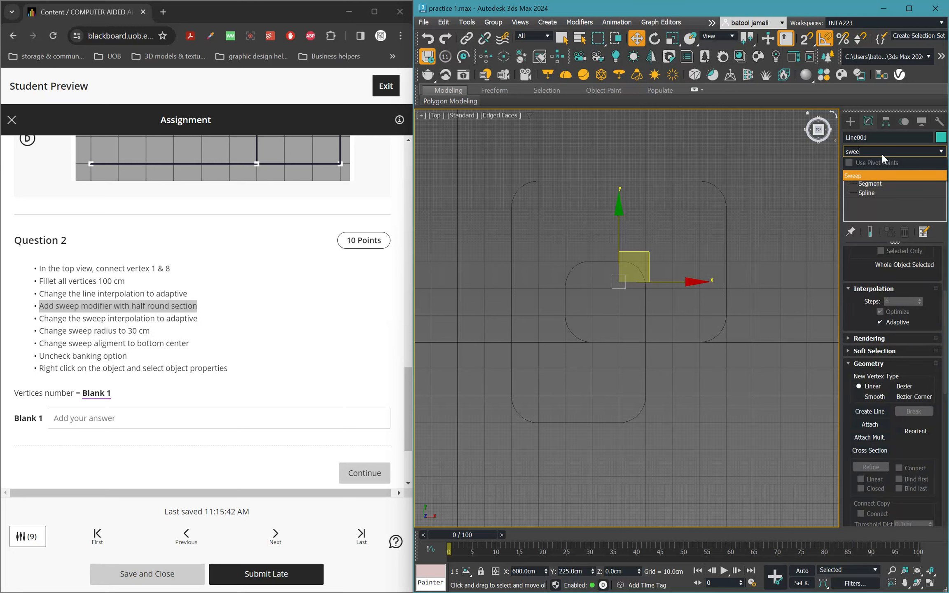
{"action": "key", "text": "Return"}
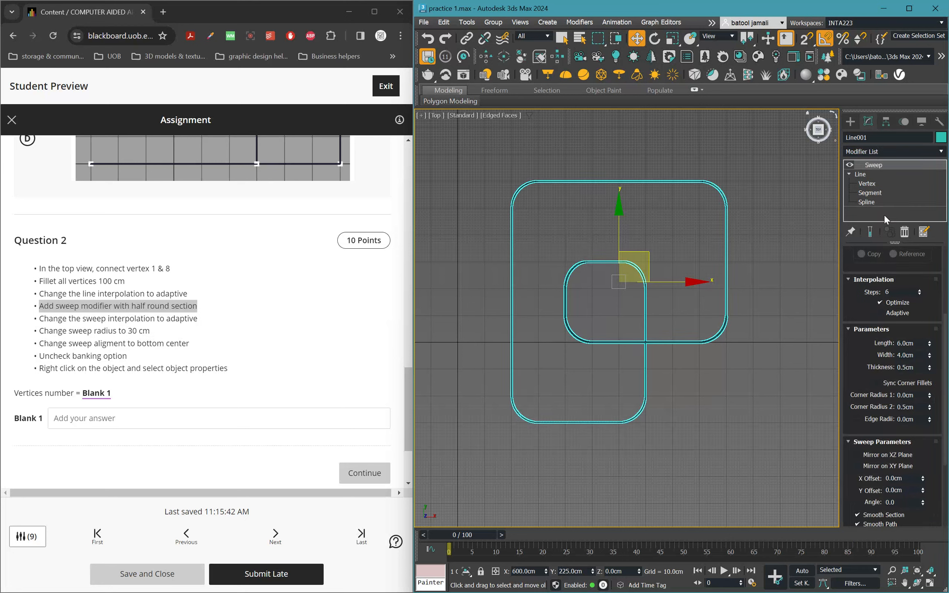
{"action": "scroll", "coordinate": [895, 324], "scroll_direction": "up", "scroll_amount": 6}
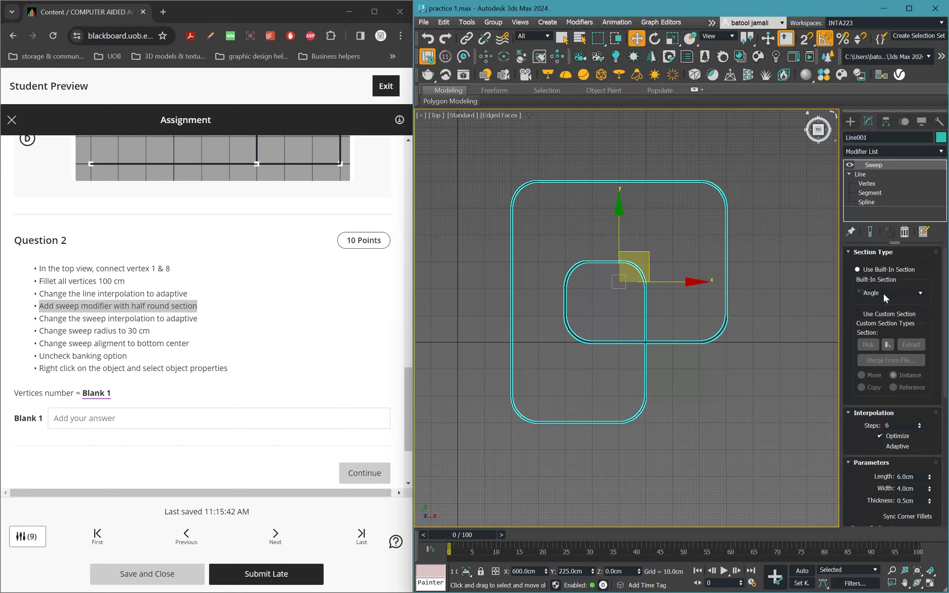
{"action": "left_click", "coordinate": [884, 293]}
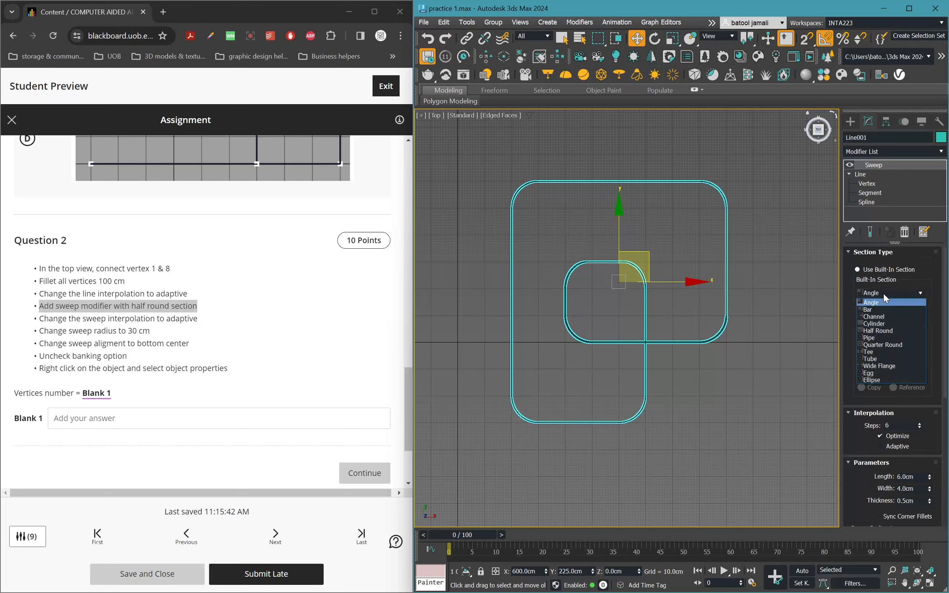
{"action": "left_click", "coordinate": [884, 331]}
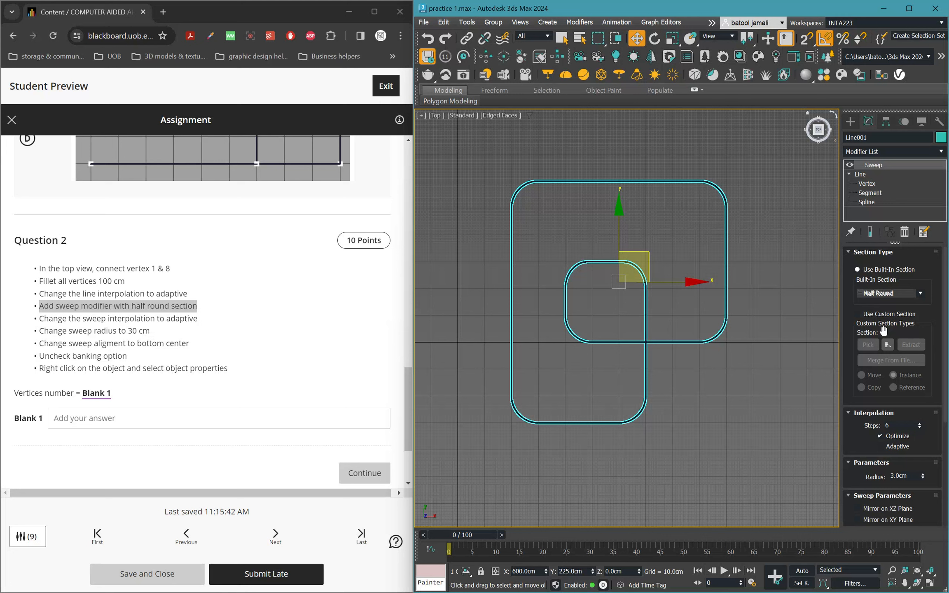
- Set the sweep's radius to 30 cm and its interpolation to Adaptive, checking both against the Question 2 instructions
{"action": "double_click", "coordinate": [900, 475]}
{"action": "type", "text": "30"}
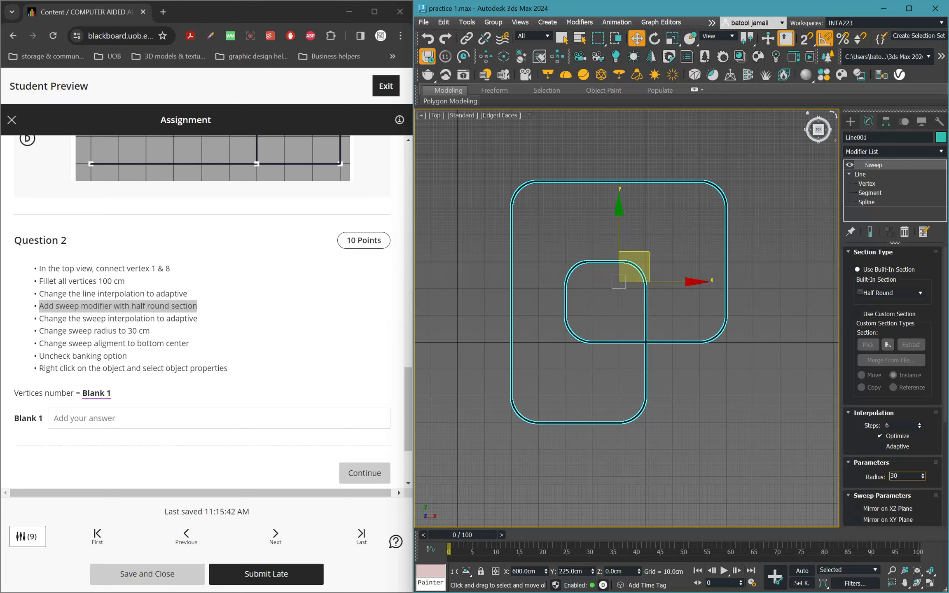
{"action": "key", "text": "Return"}
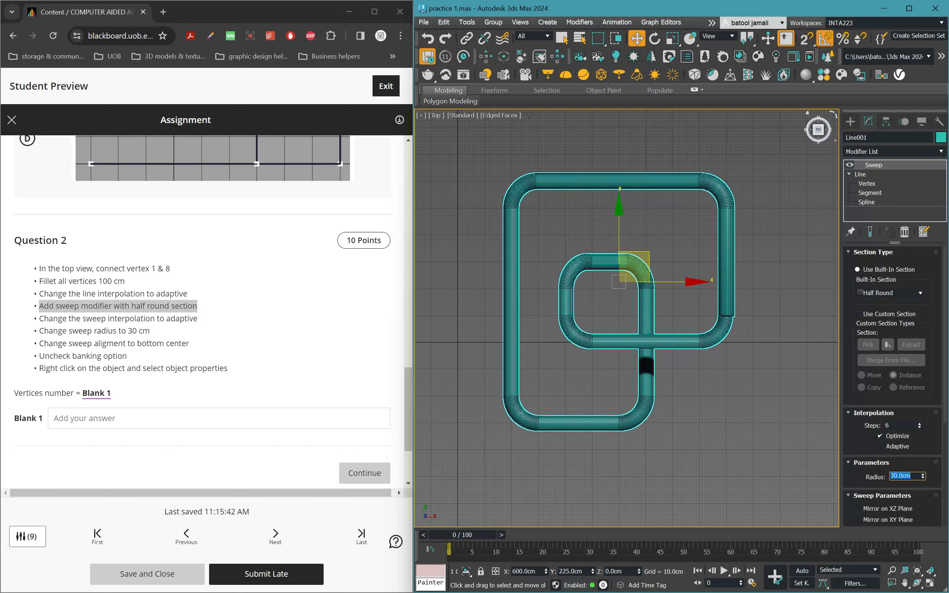
{"action": "left_click", "coordinate": [888, 446]}
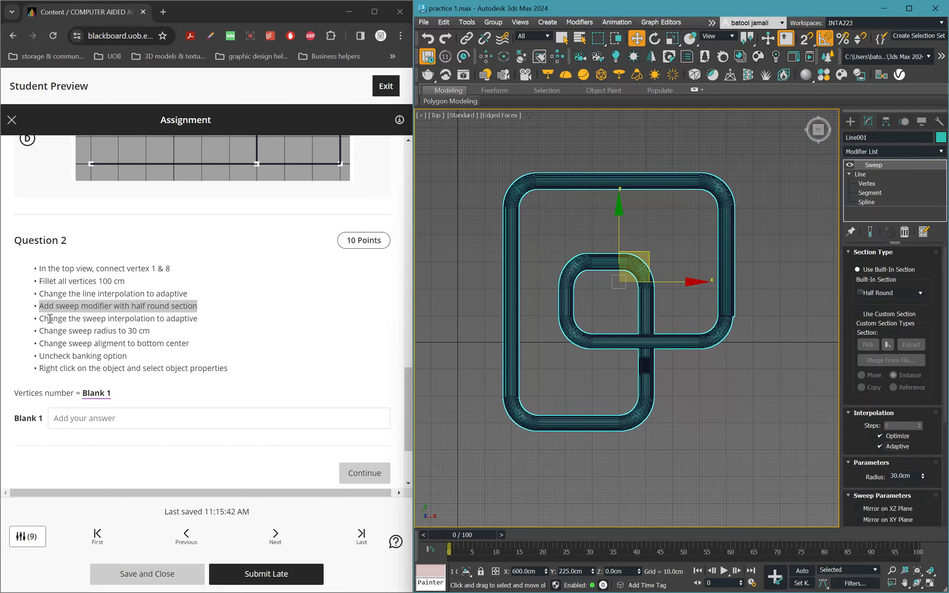
{"action": "left_click_drag", "start_coordinate": [48, 319], "coordinate": [193, 320]}
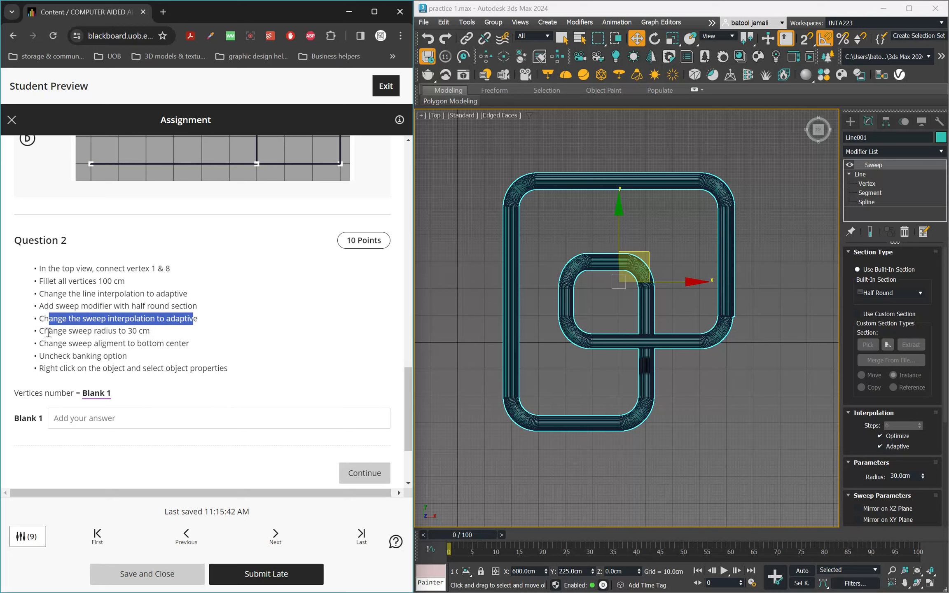
{"action": "left_click_drag", "start_coordinate": [49, 331], "coordinate": [148, 329]}
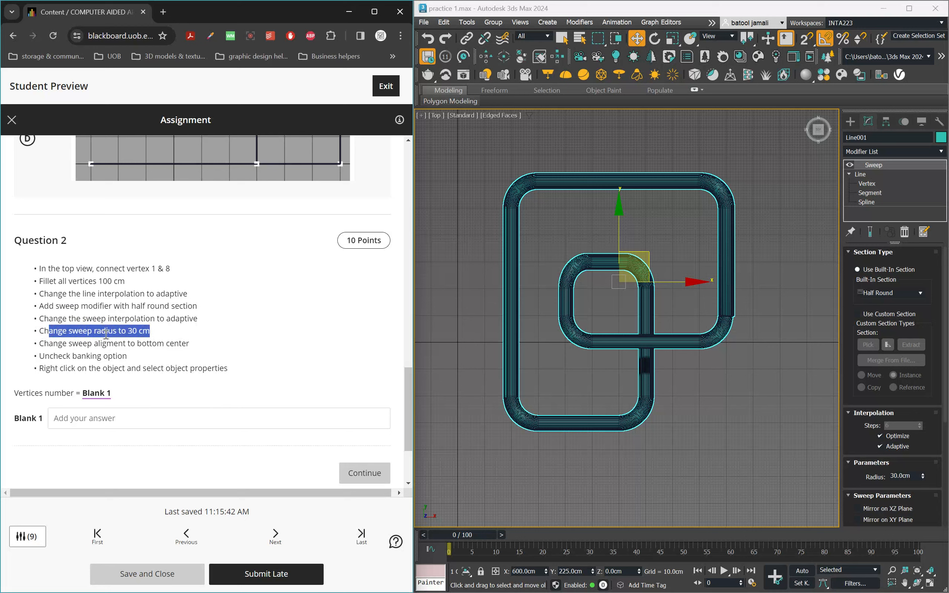
- Set the sweep's pivot alignment to bottom center and turn off Banking
{"action": "left_click_drag", "start_coordinate": [53, 343], "coordinate": [190, 341]}
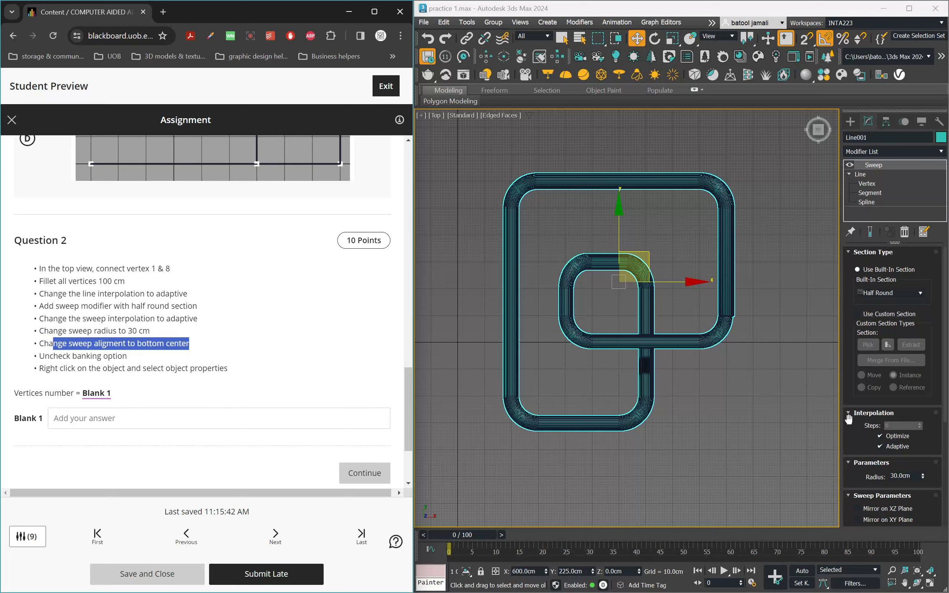
{"action": "scroll", "coordinate": [848, 418], "scroll_direction": "down", "scroll_amount": 5}
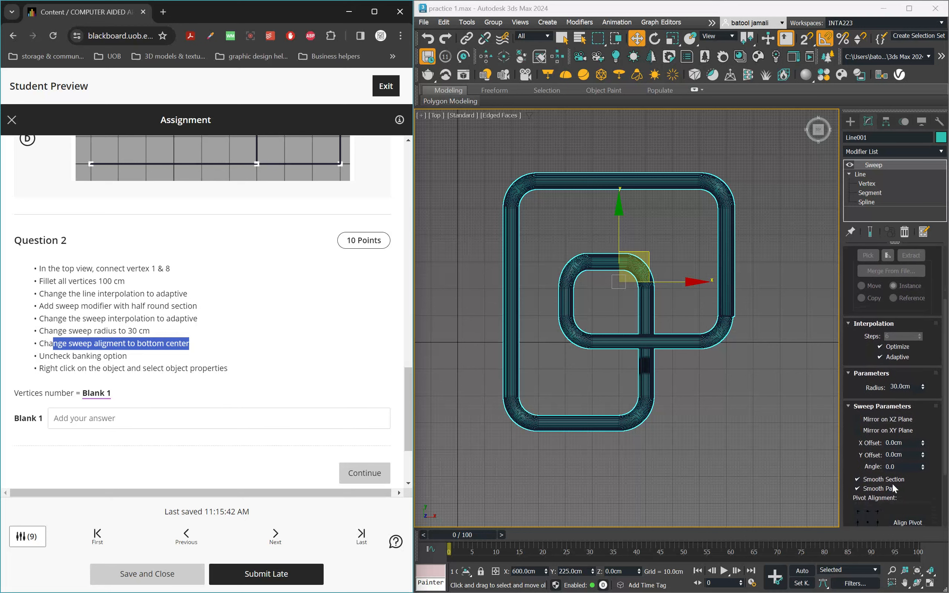
{"action": "scroll", "coordinate": [892, 483], "scroll_direction": "down", "scroll_amount": 3}
{"action": "left_click", "coordinate": [857, 475]}
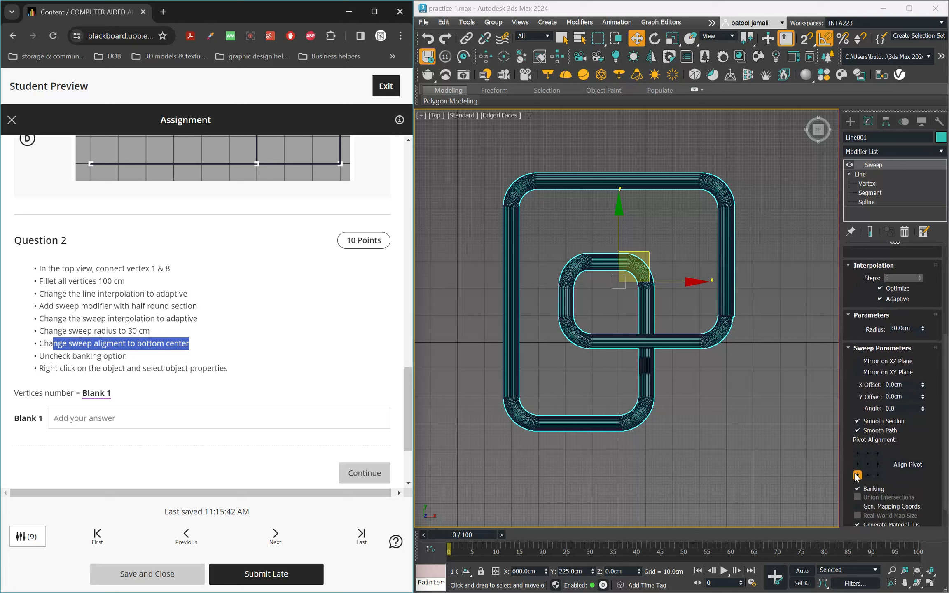
{"action": "left_click", "coordinate": [868, 465]}
{"action": "left_click", "coordinate": [870, 476]}
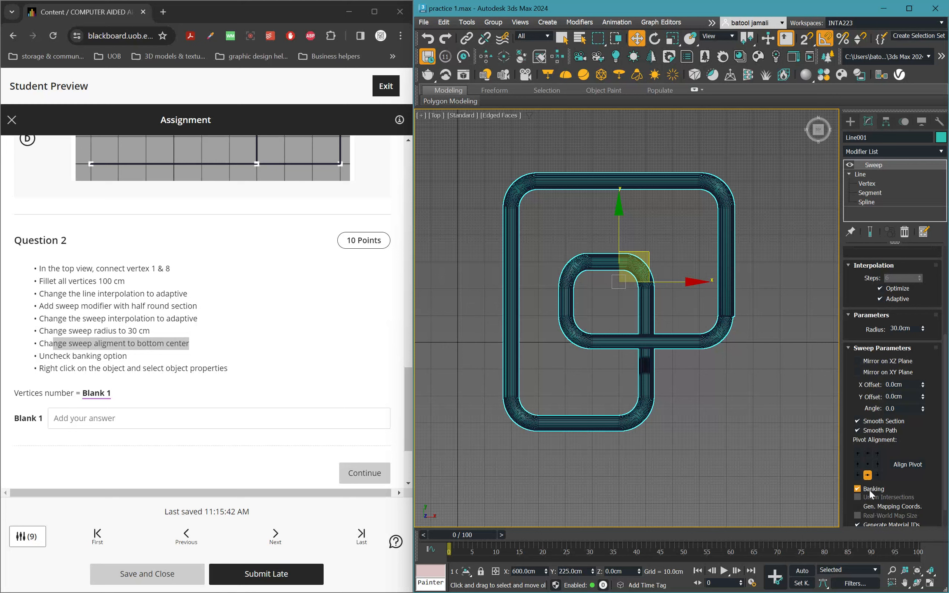
{"action": "left_click", "coordinate": [858, 489]}
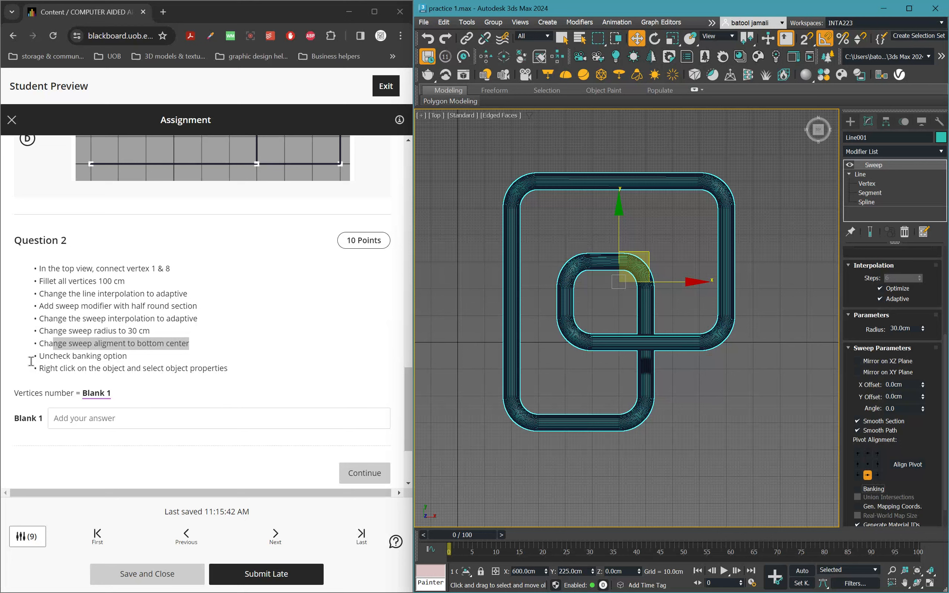
- Open the swept line's object properties and enter its vertex count, 13200, as the Blank 1 answer of Question 2
{"action": "left_click_drag", "start_coordinate": [44, 368], "coordinate": [229, 369]}
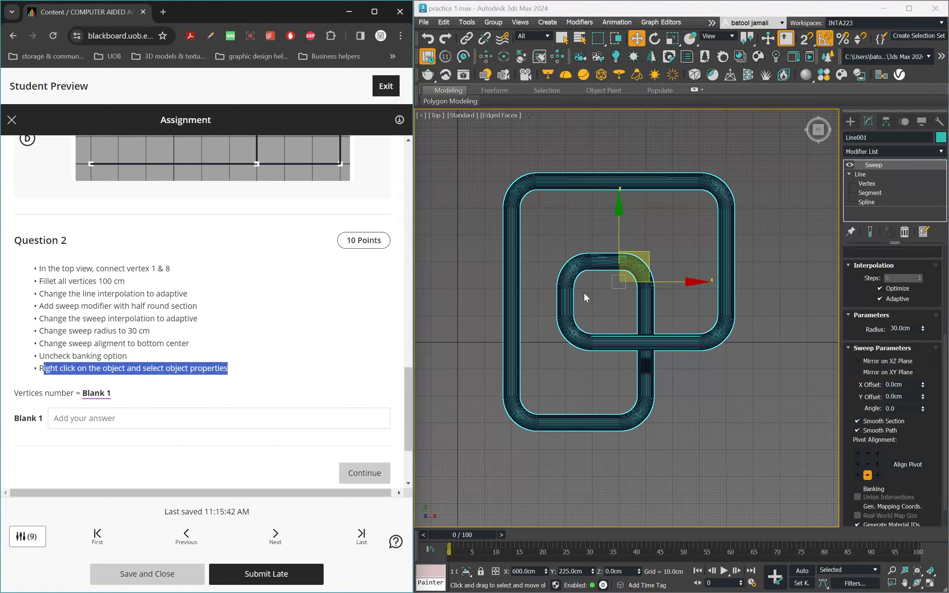
{"action": "right_click", "coordinate": [687, 278]}
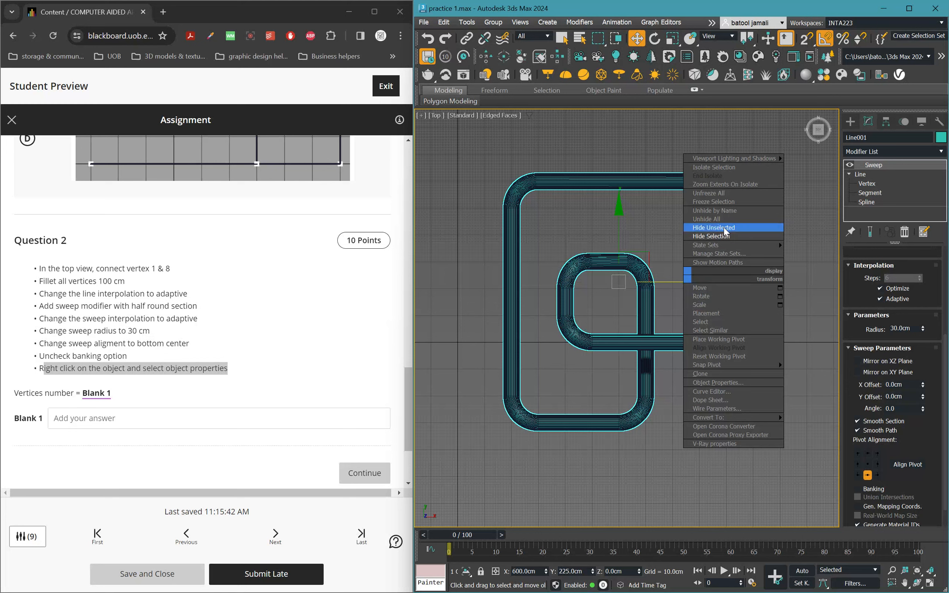
{"action": "left_click", "coordinate": [727, 386]}
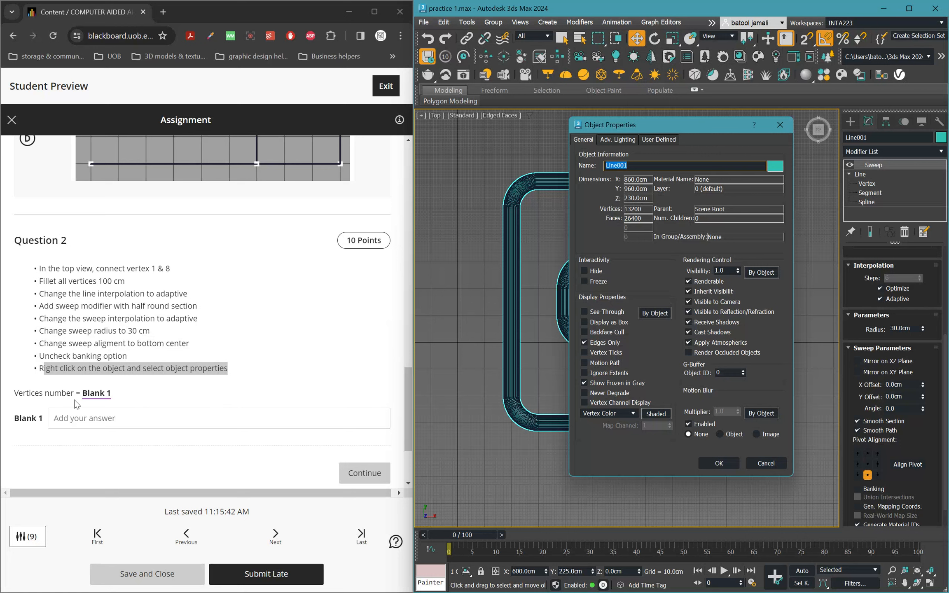
{"action": "left_click", "coordinate": [81, 416]}
{"action": "type", "text": "13"}
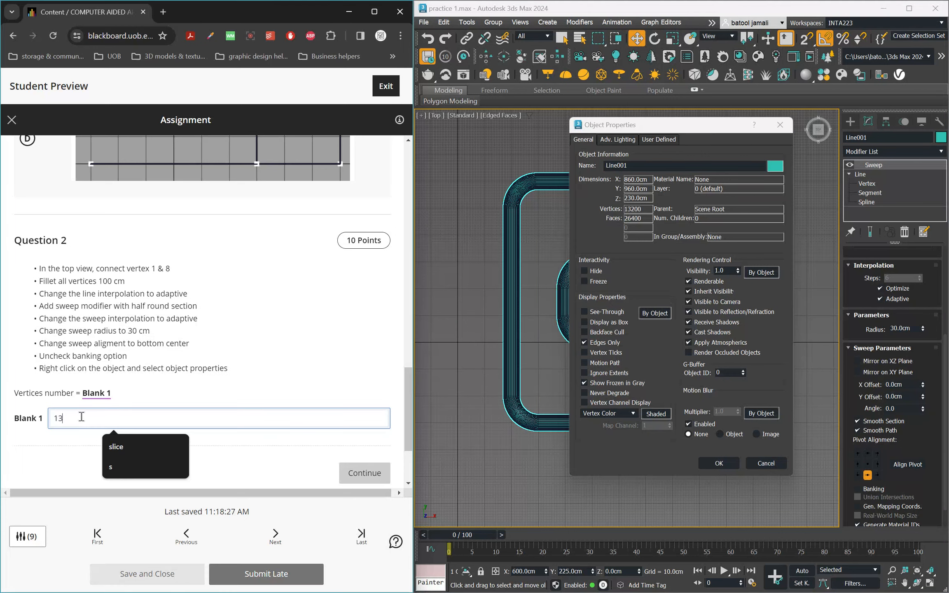
{"action": "type", "text": "200"}
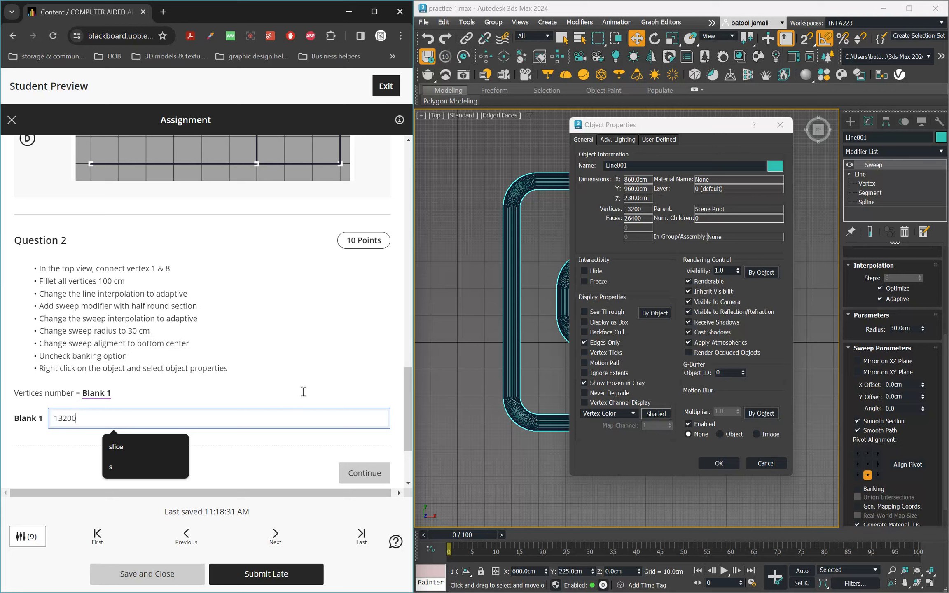
{"action": "scroll", "coordinate": [284, 379], "scroll_direction": "down", "scroll_amount": 3}
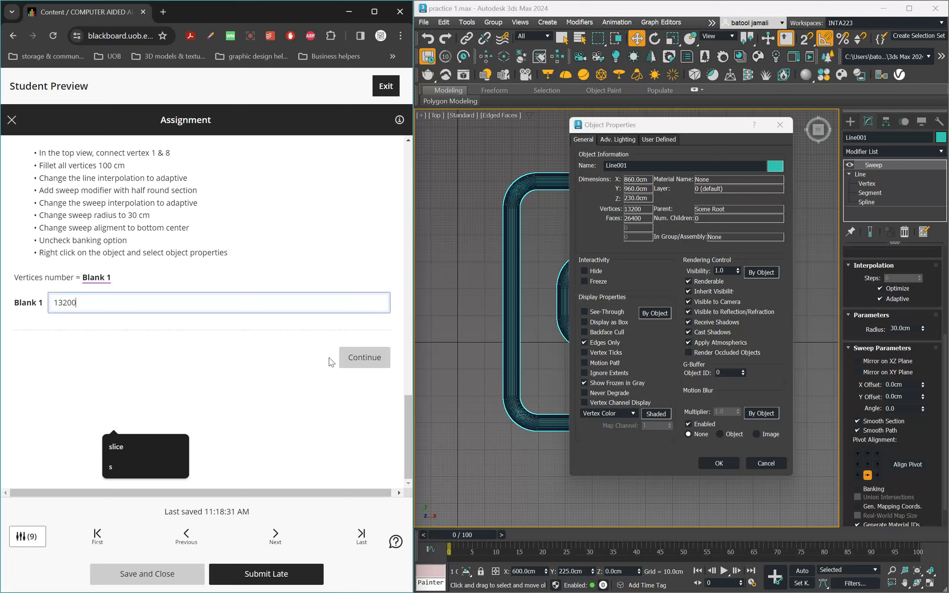